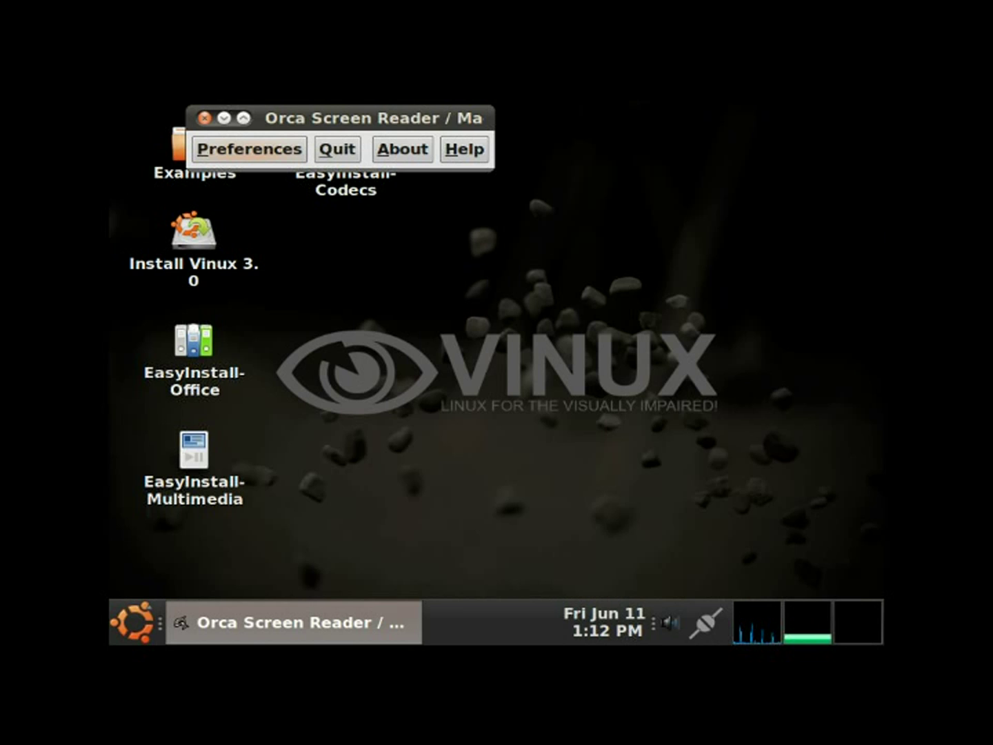
# Launch the Install RELEASE program from the system administration tools.
pyautogui.hotkey('alt', 'F1')
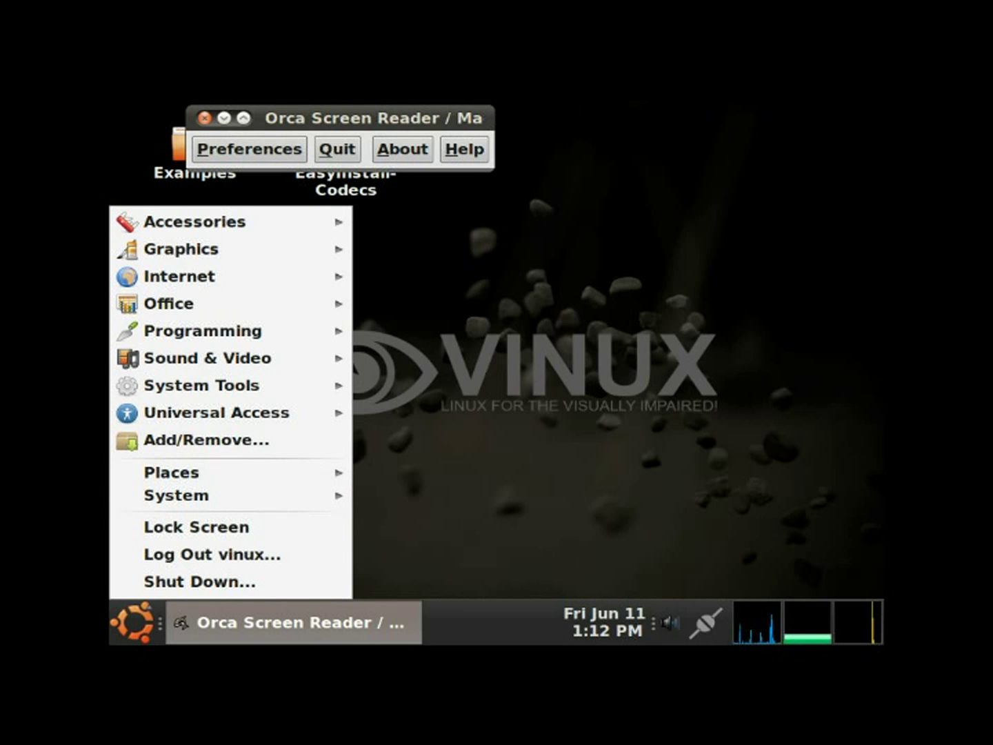
pyautogui.press('Up')
pyautogui.press('Up')
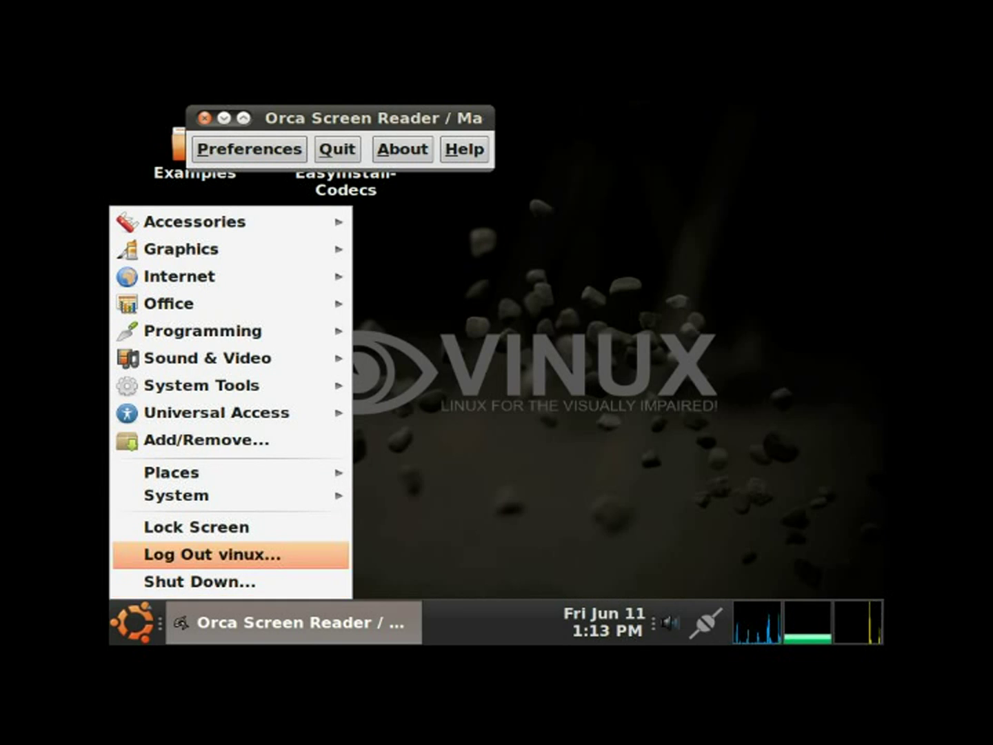
pyautogui.press('Up')
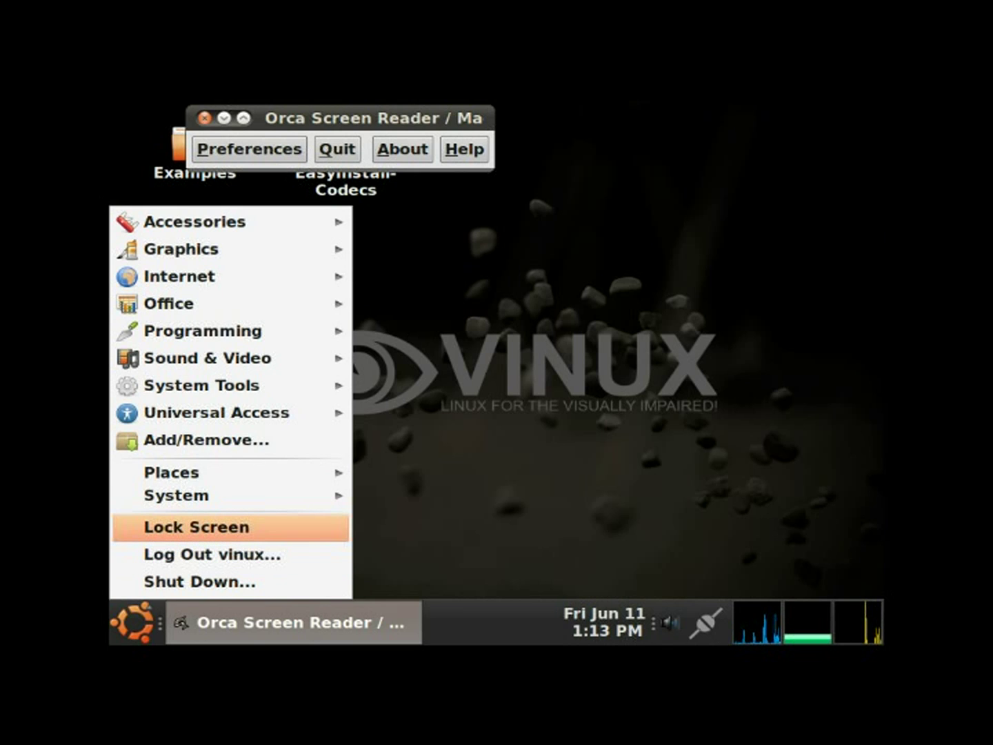
pyautogui.press('Up')
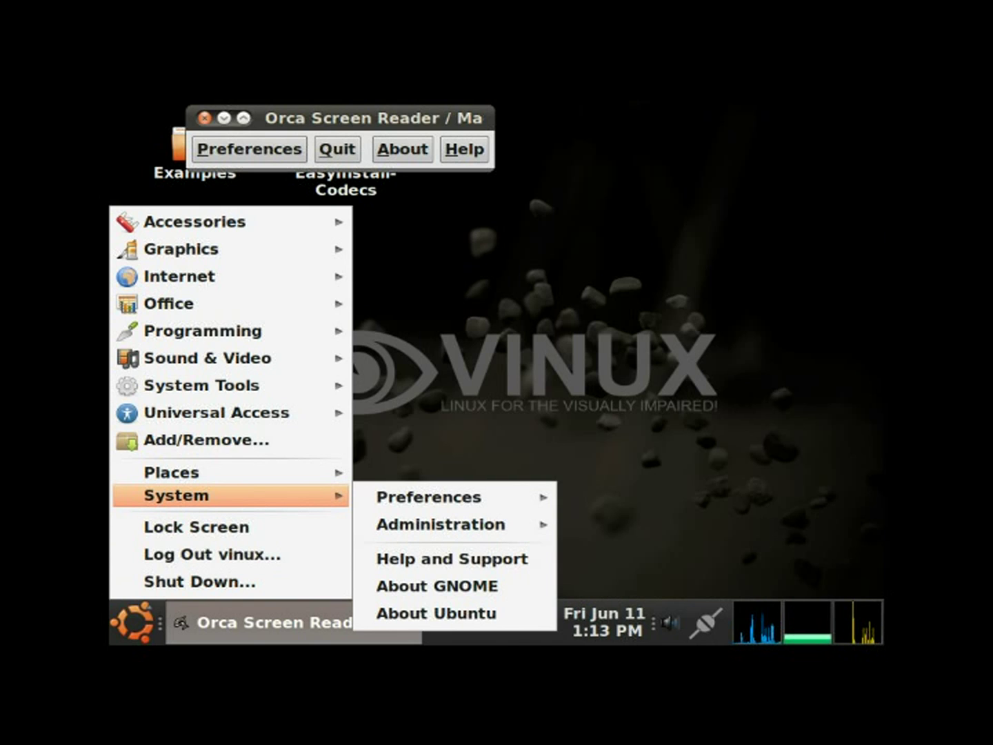
pyautogui.press('Right')
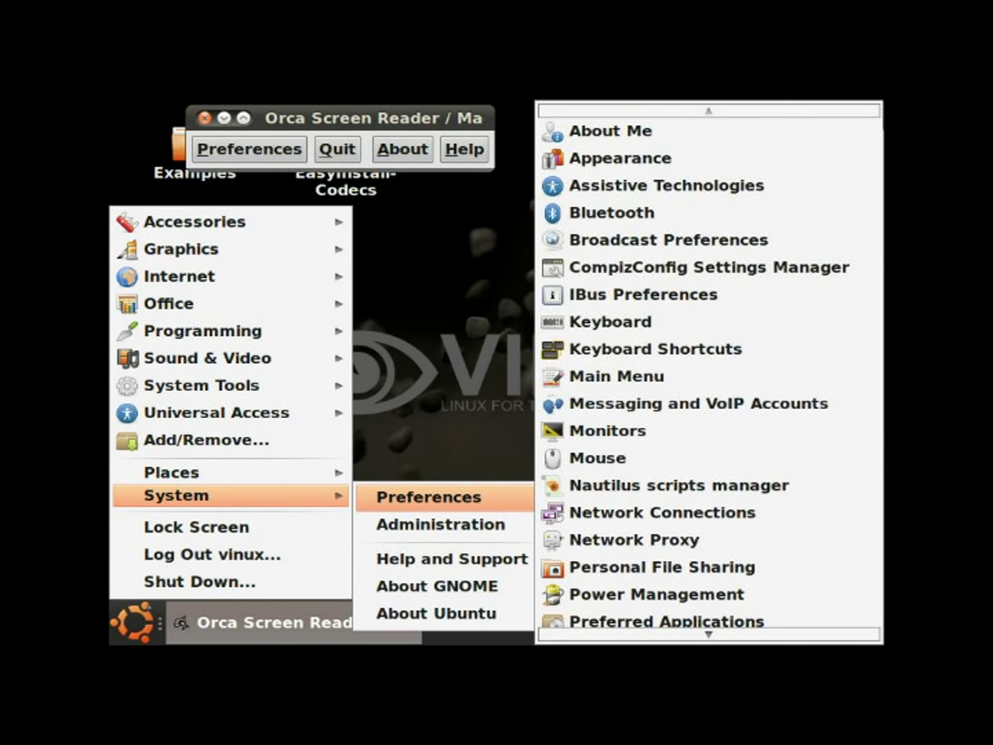
pyautogui.press('Left')
pyautogui.press('Down')
pyautogui.press('Right')
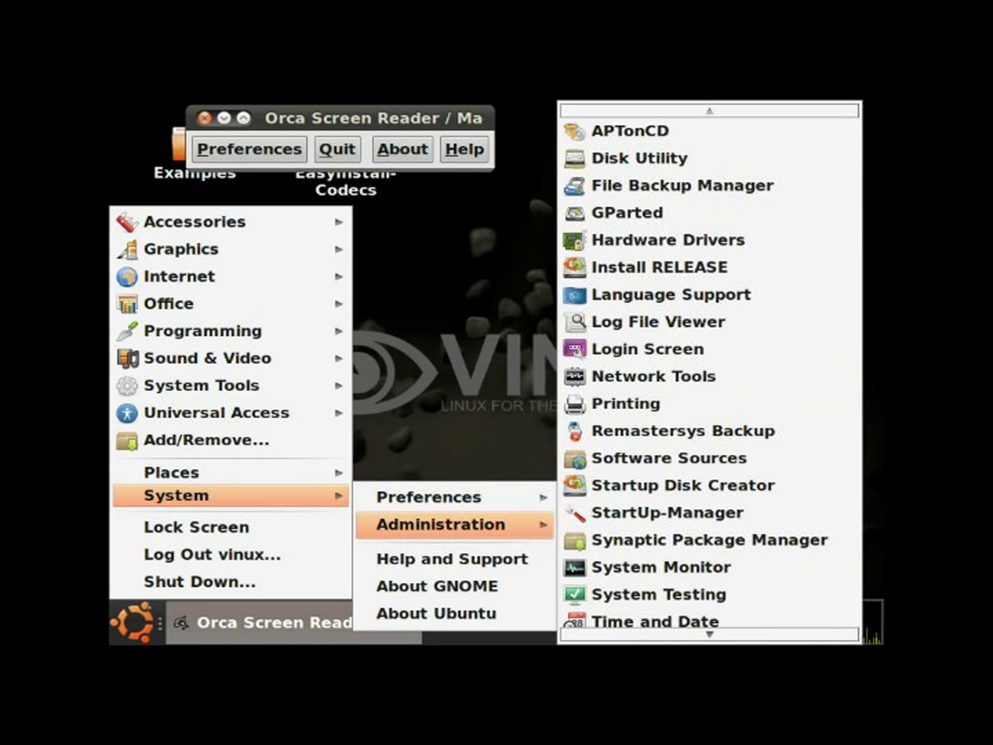
pyautogui.press('Down')
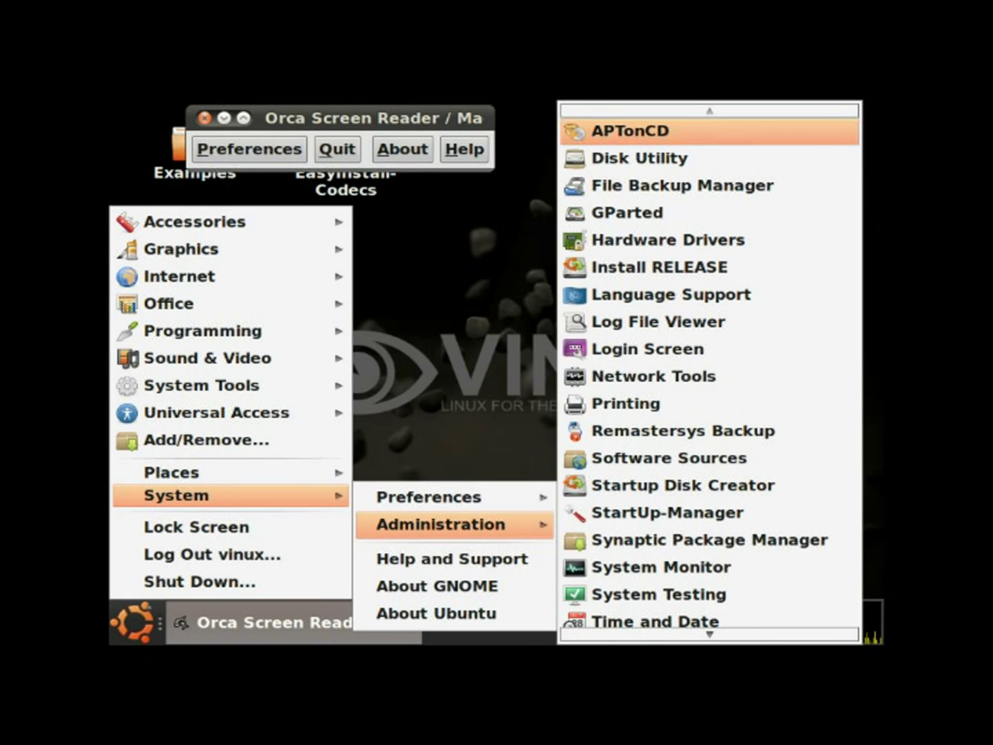
pyautogui.press('Down')
pyautogui.press('Down')
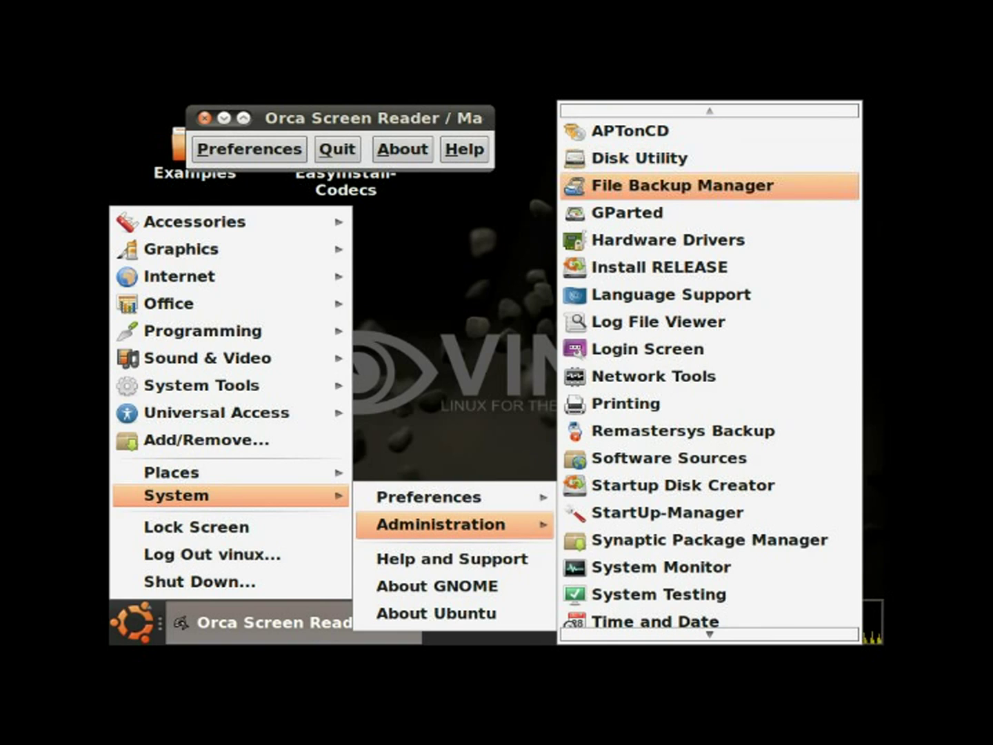
pyautogui.press('Down')
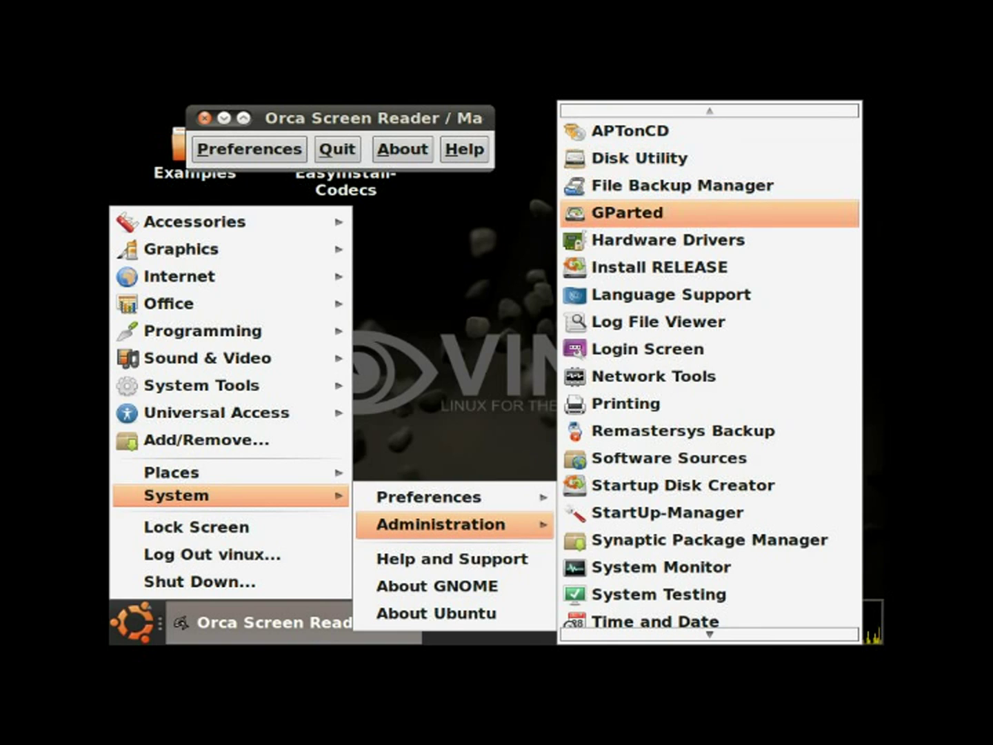
pyautogui.press('Down')
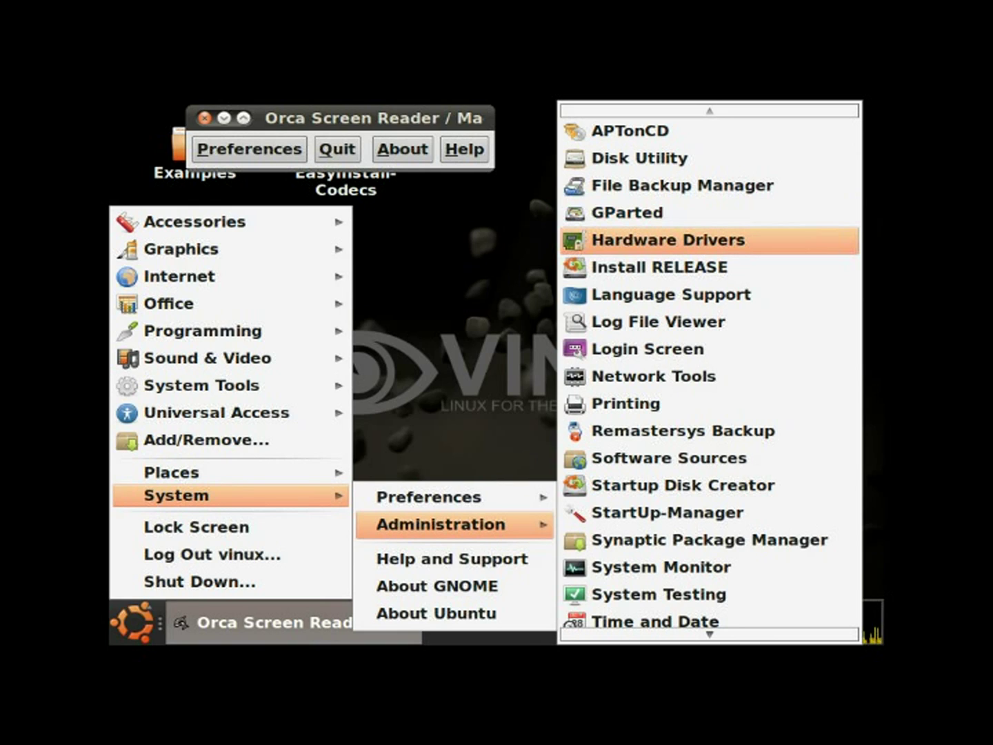
pyautogui.press('Down')
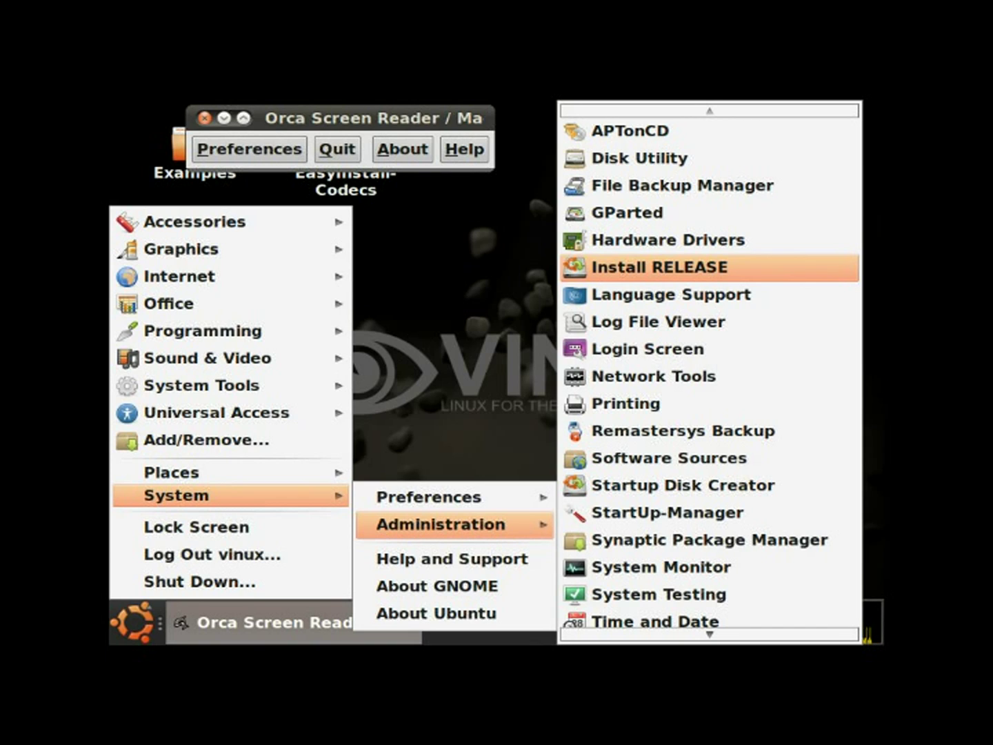
pyautogui.press('Return')
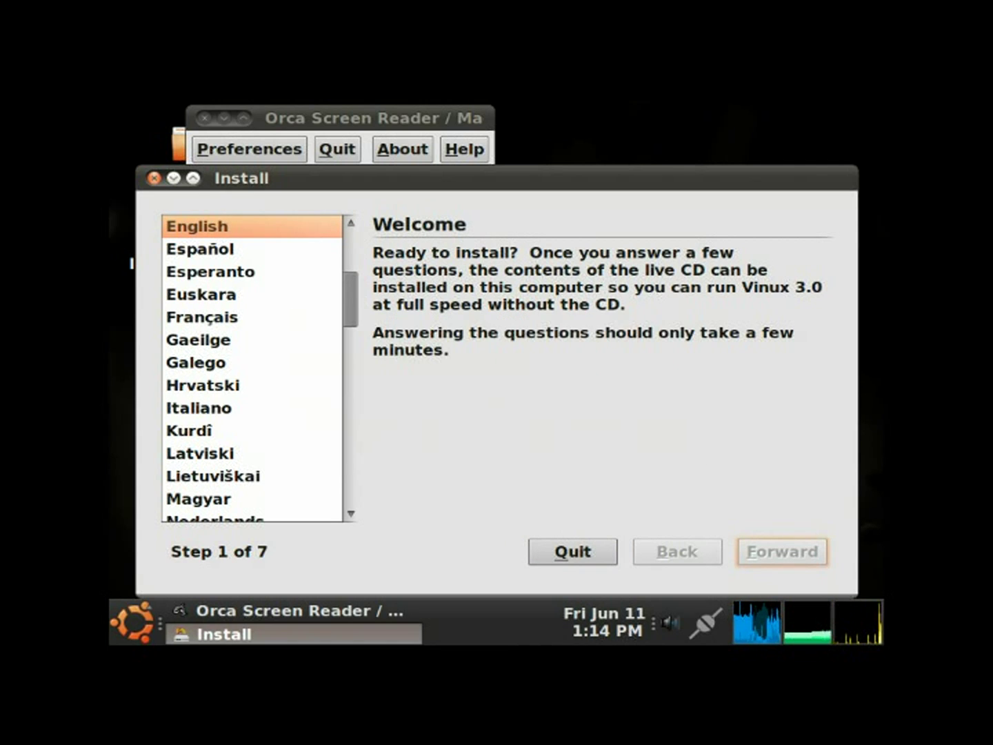
# Accept English as the installation language and United States with the New York time zone as the location.
pyautogui.press('Return')
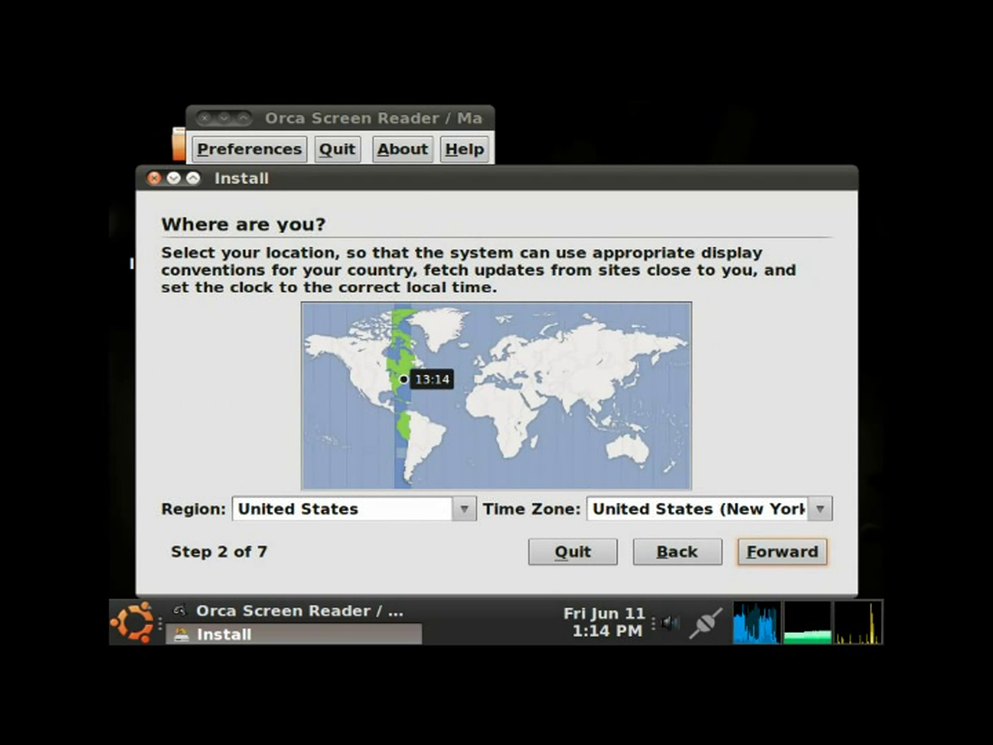
pyautogui.press('Tab')
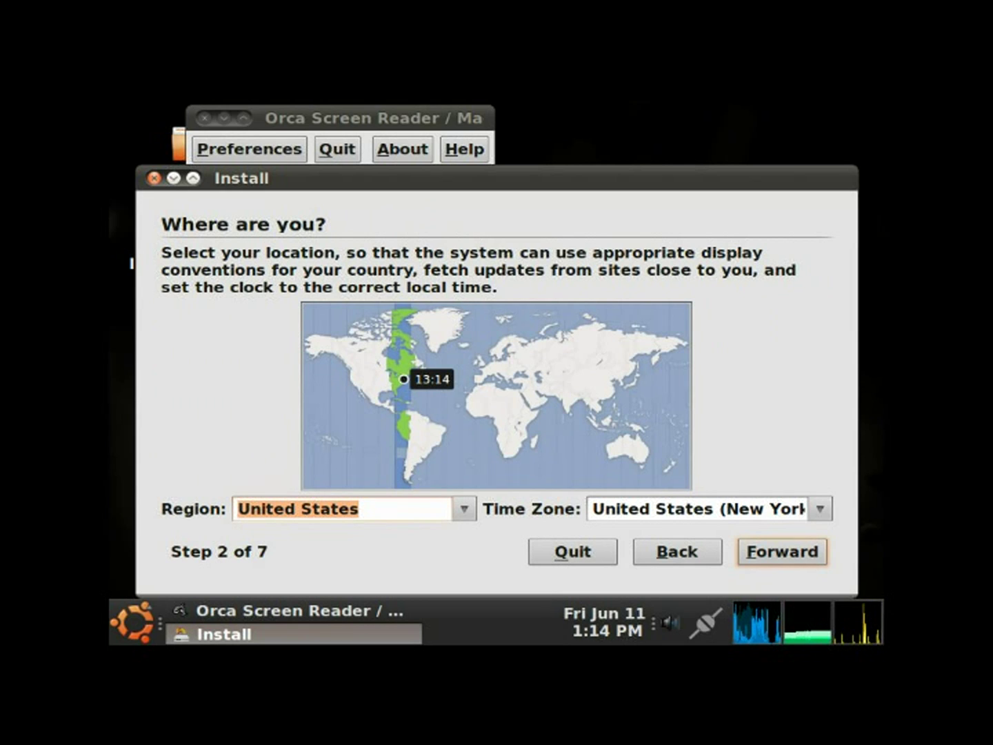
pyautogui.press('Tab')
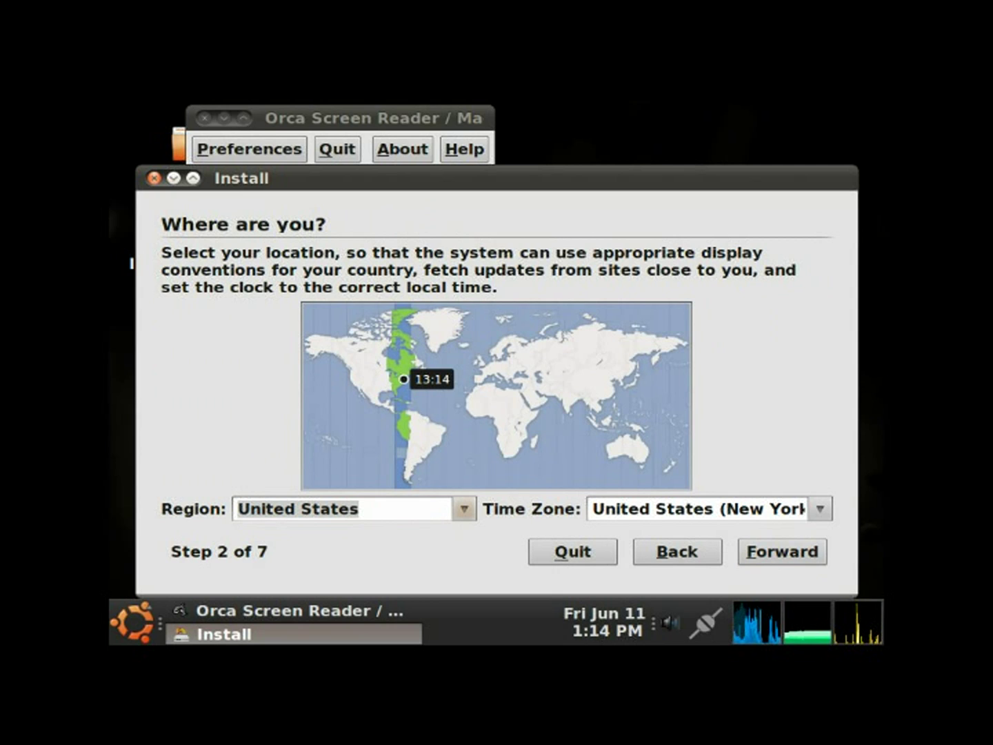
pyautogui.press('Tab')
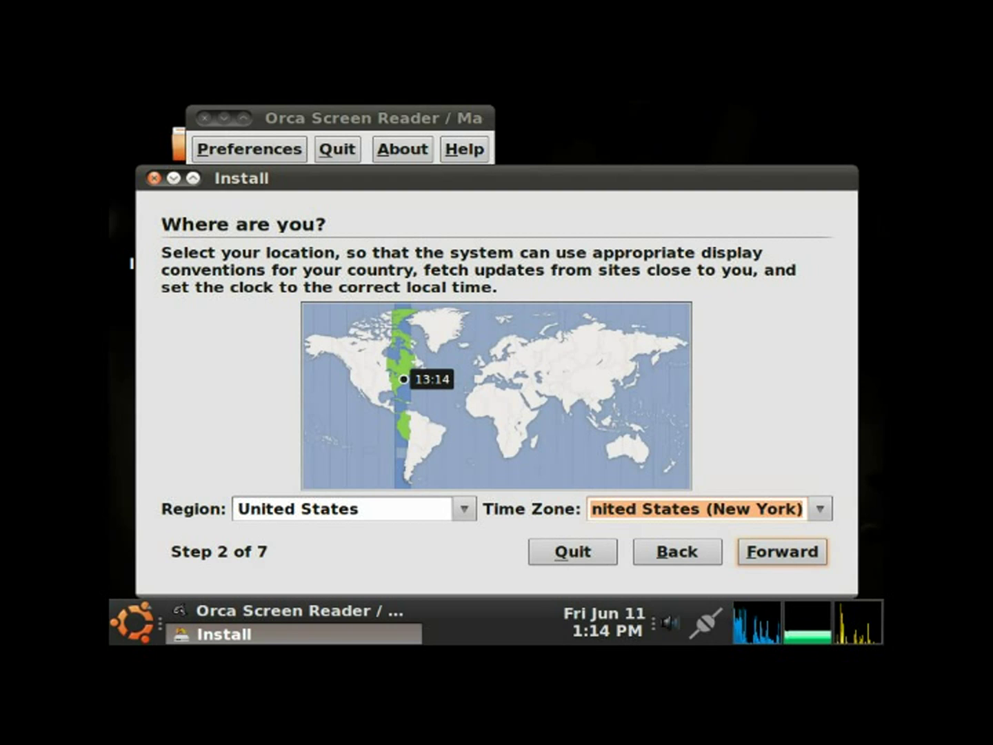
pyautogui.press('Tab')
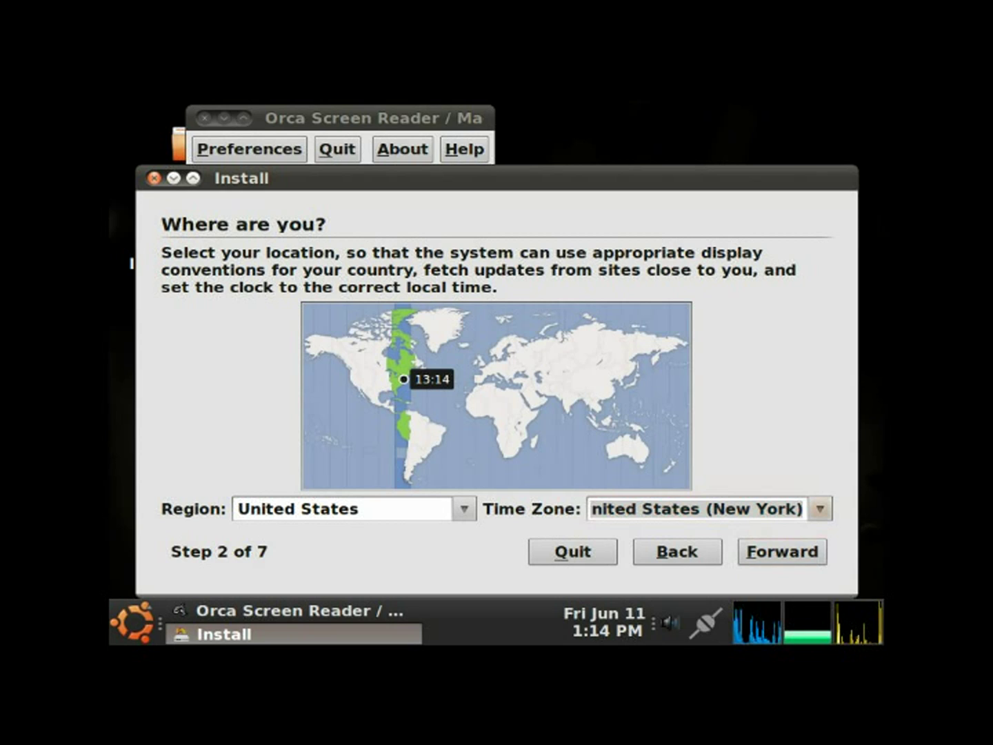
pyautogui.press('Tab')
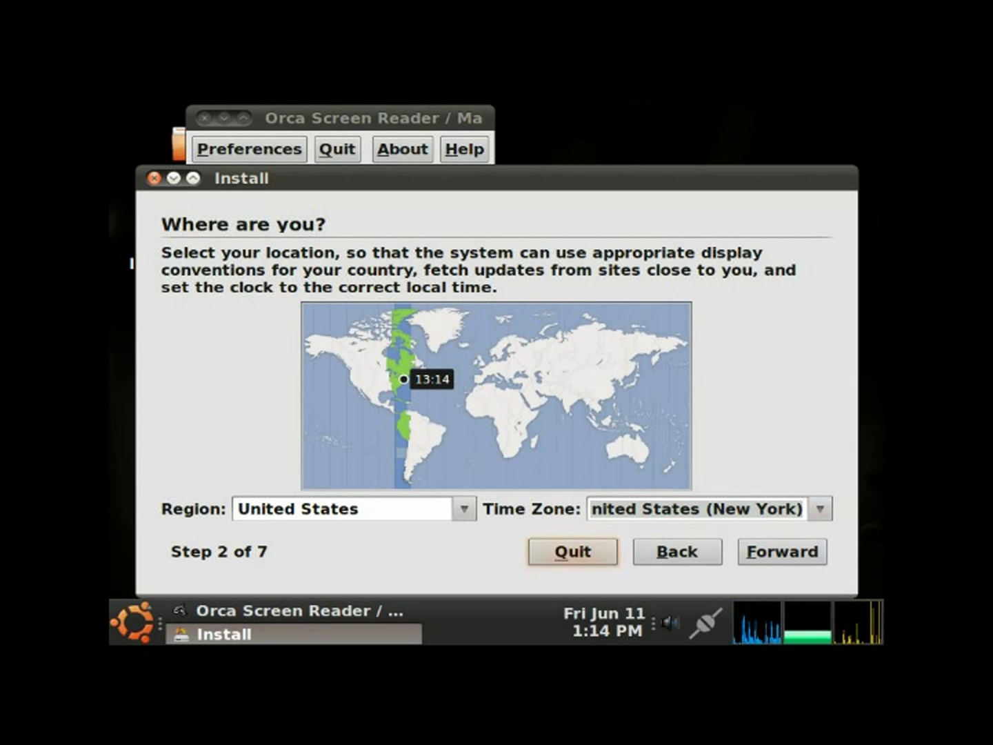
pyautogui.press('Tab')
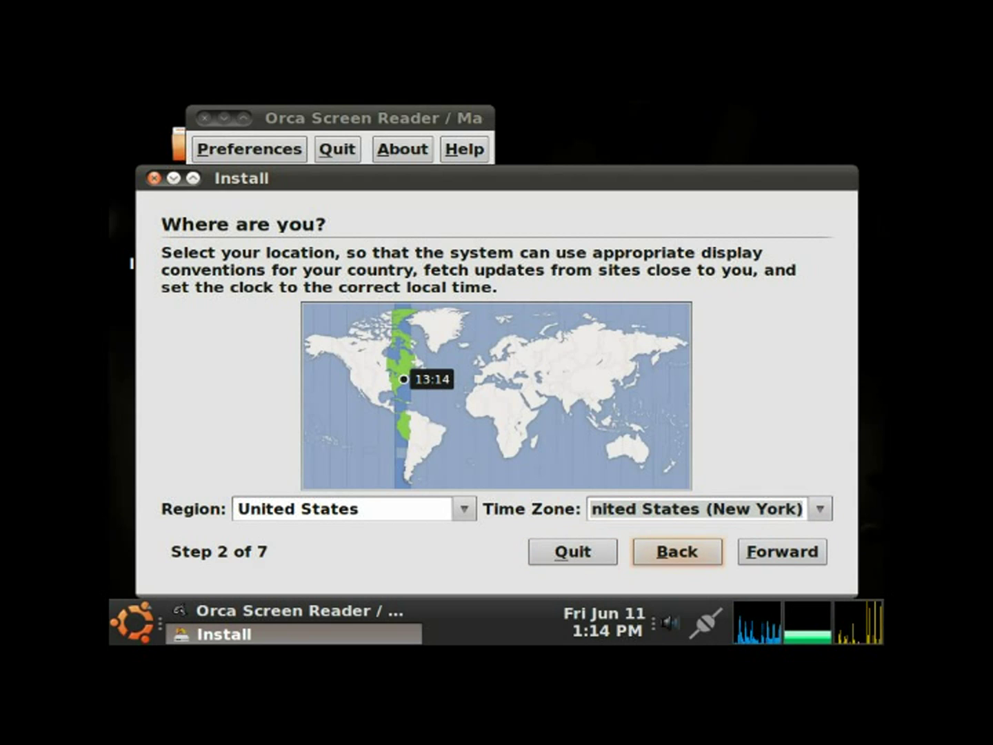
pyautogui.press('Tab')
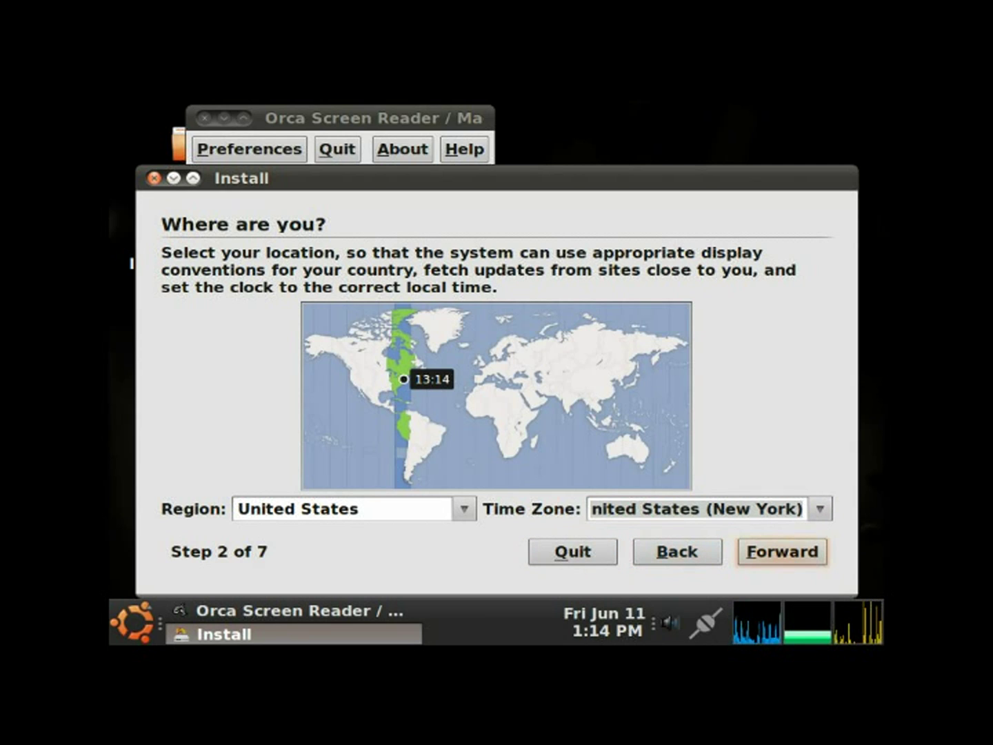
pyautogui.press('Return')
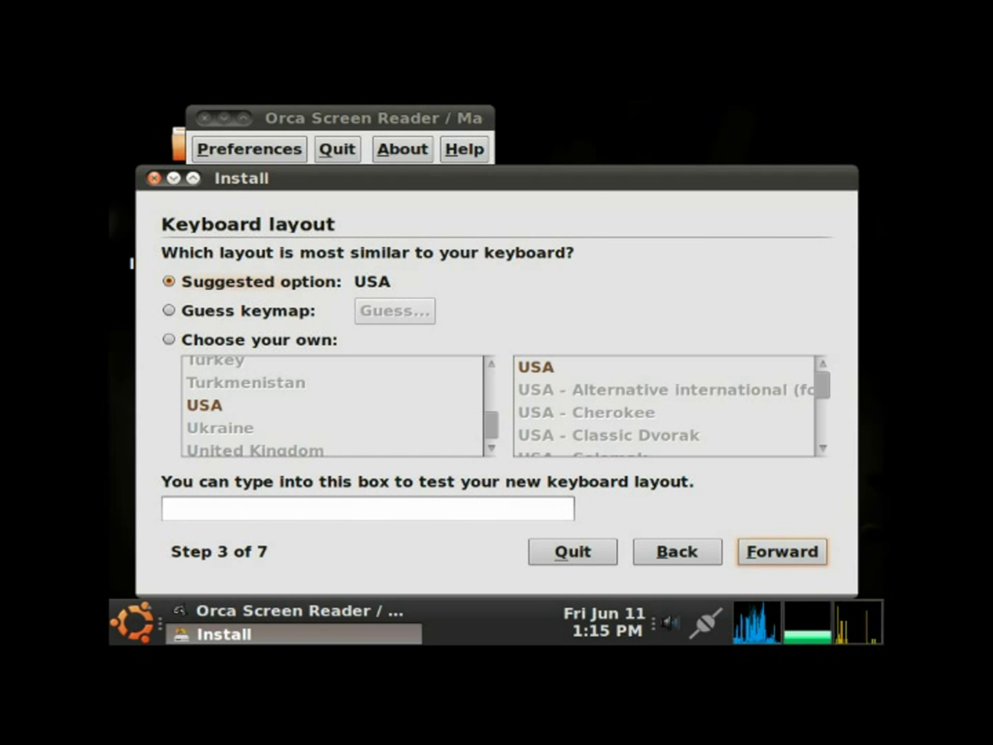
# Accept the suggested USA keyboard layout and continue to the disk preparation page.
pyautogui.press('Tab')
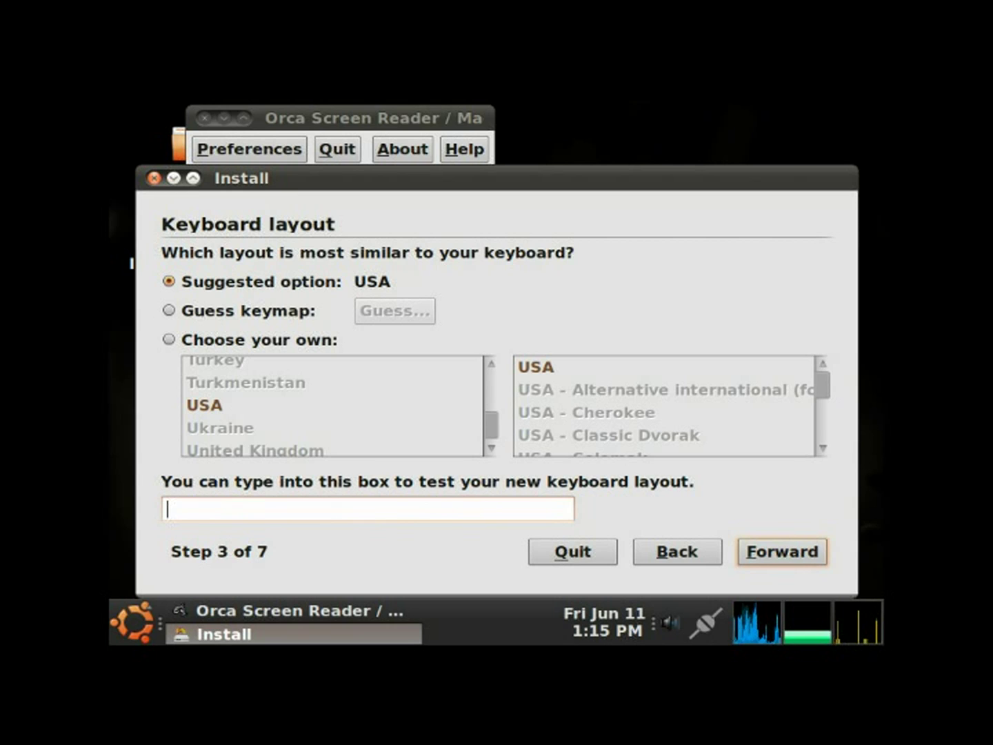
pyautogui.press('Tab')
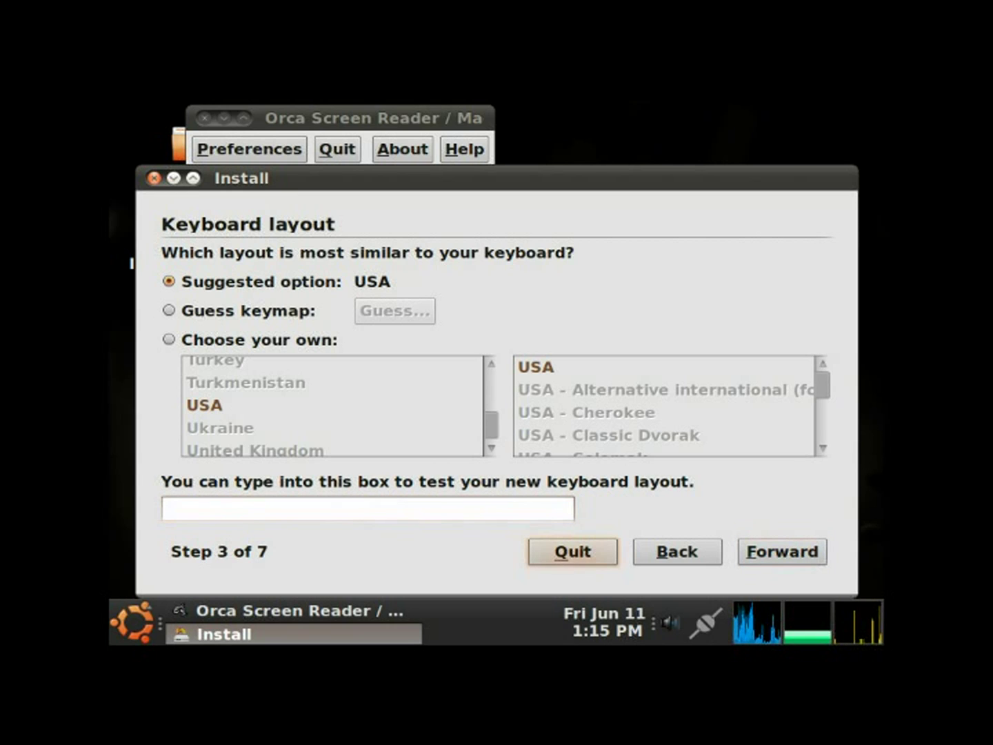
pyautogui.press('Tab')
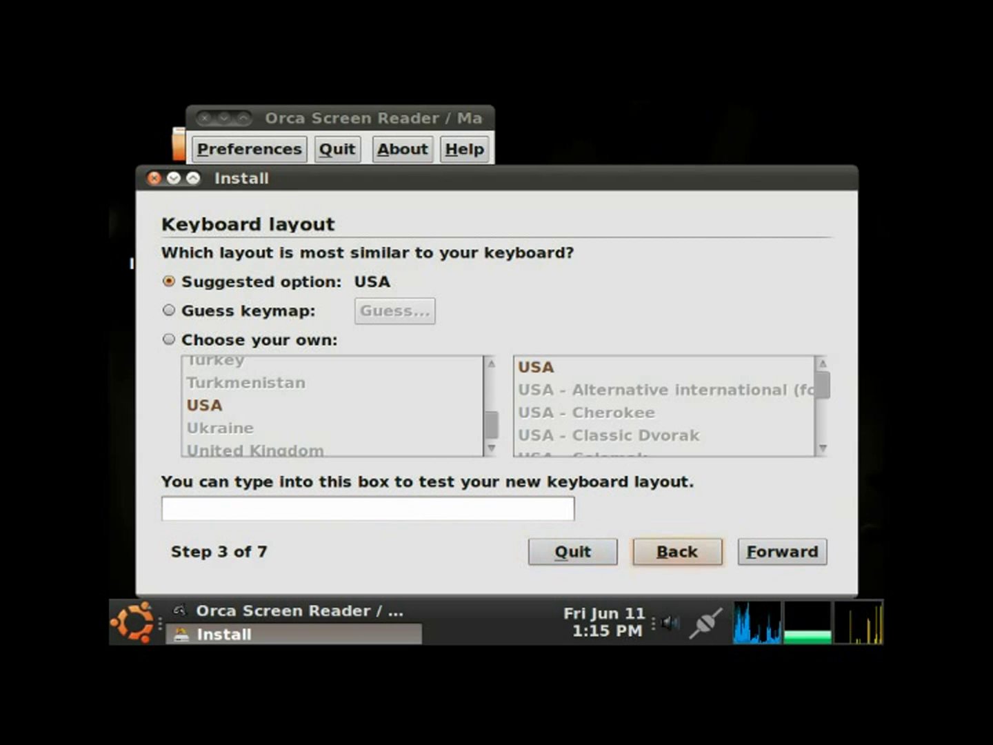
pyautogui.press('Tab')
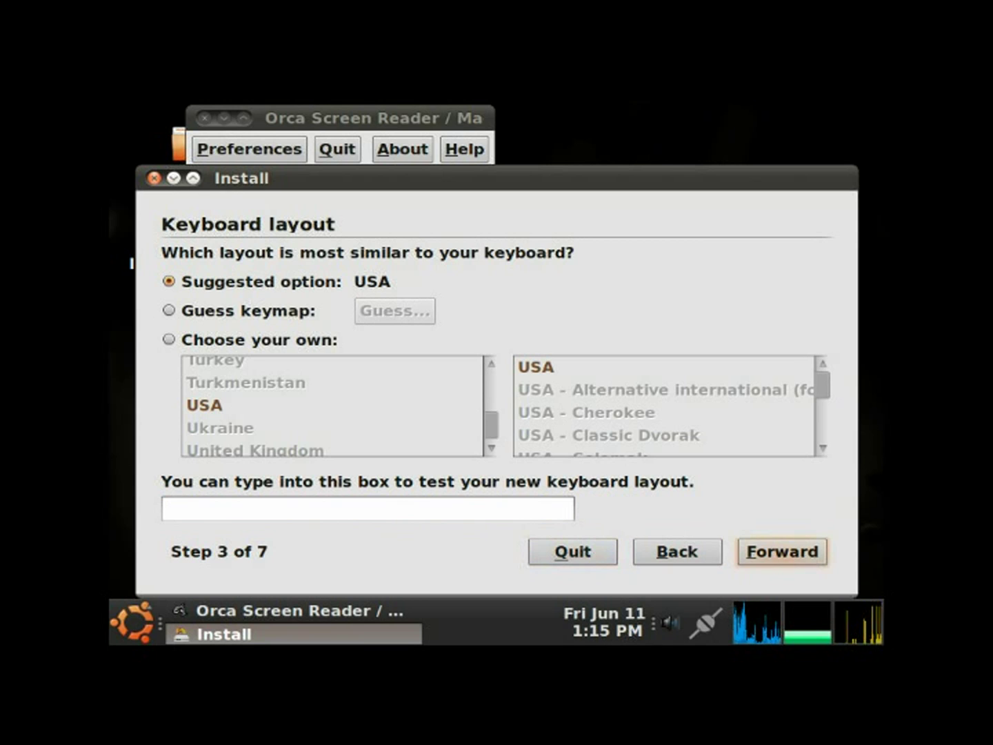
pyautogui.press('Return')
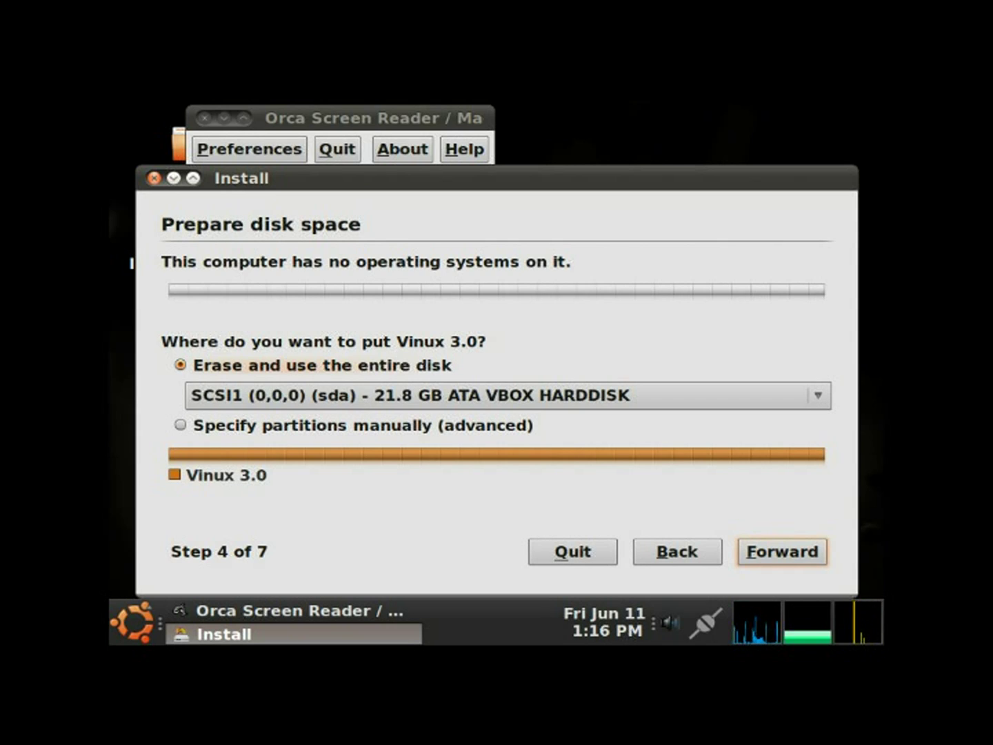
# Accept erasing and using the entire SCSI1 (0,0,0) (sda) disk for Vinux 3.0 and continue to the account page.
pyautogui.press('Tab')
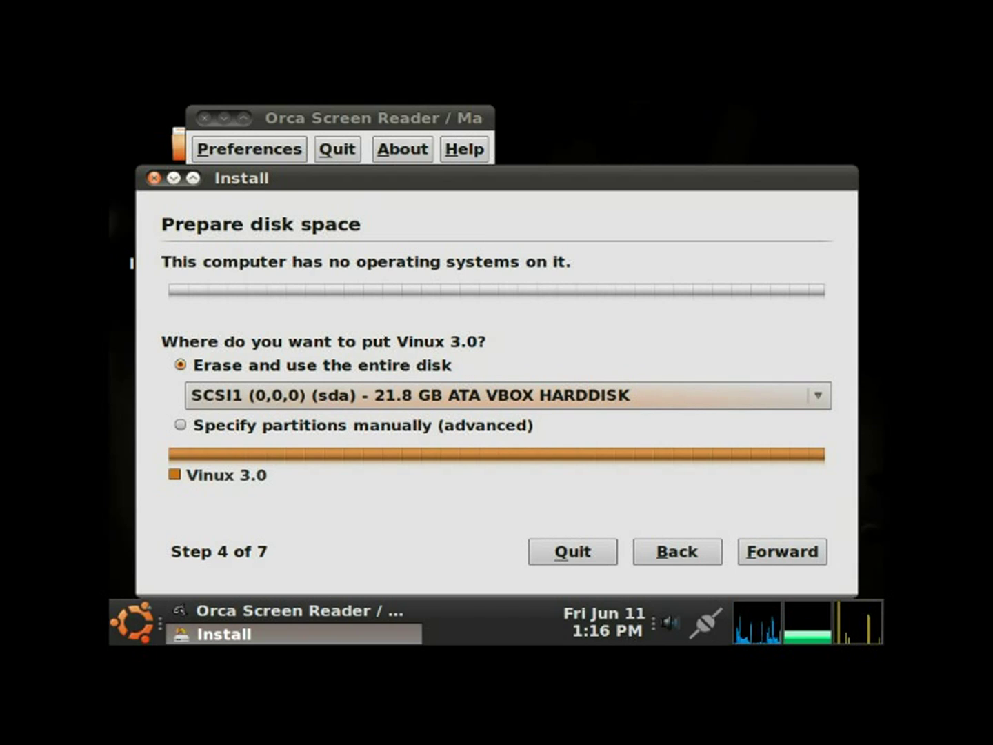
pyautogui.press('Tab')
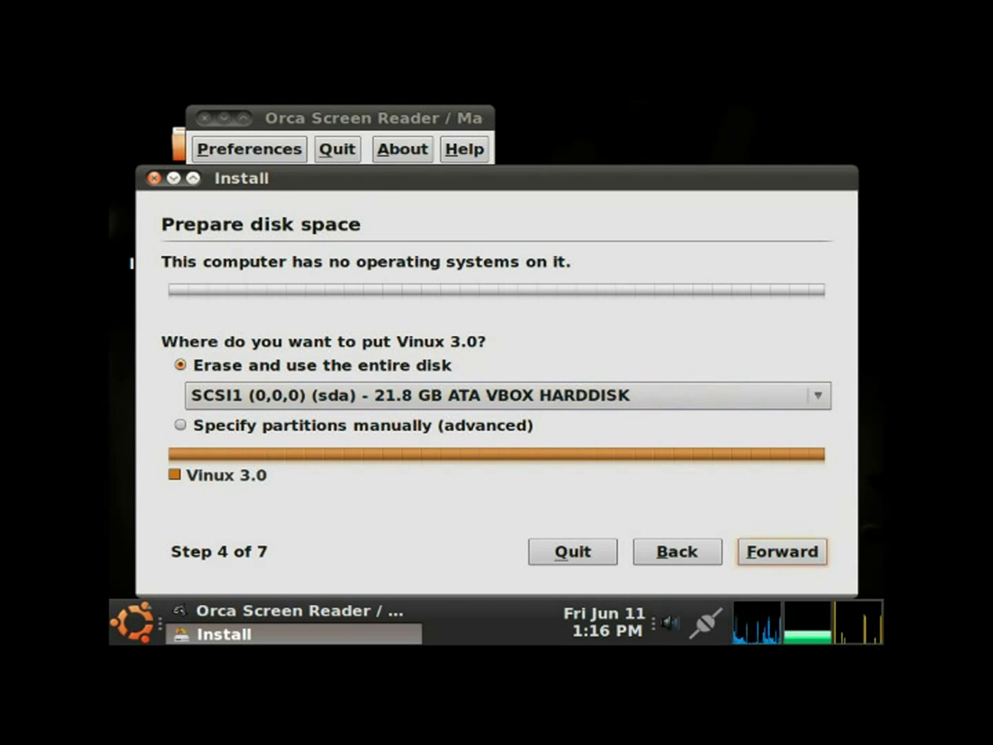
pyautogui.press('Tab')
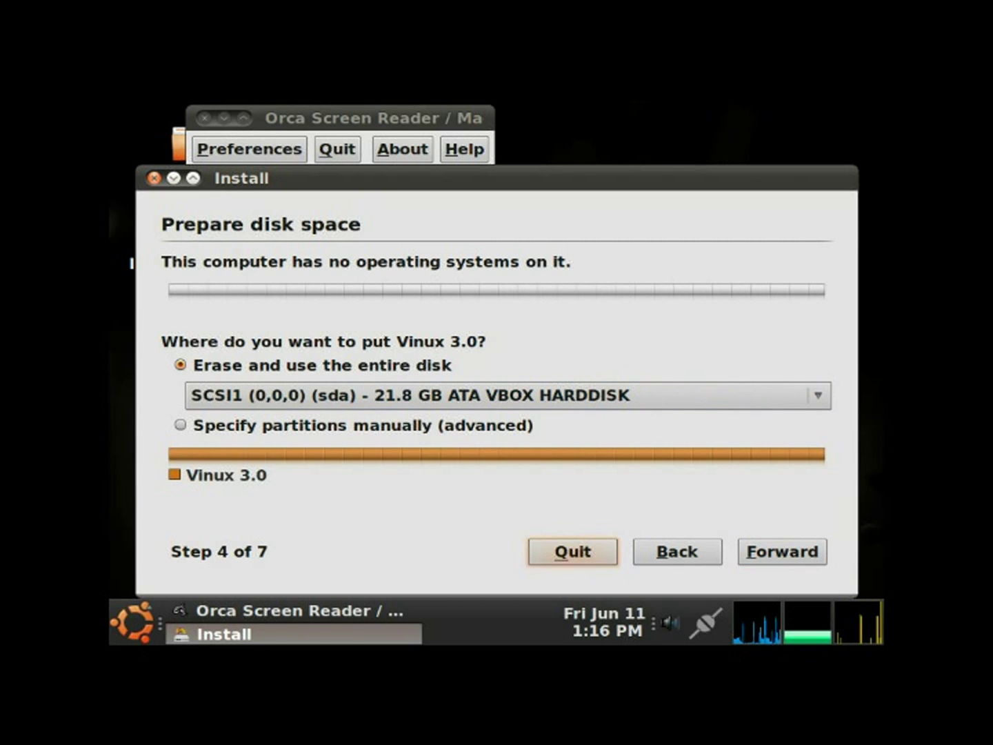
pyautogui.press('Tab')
pyautogui.press('Tab')
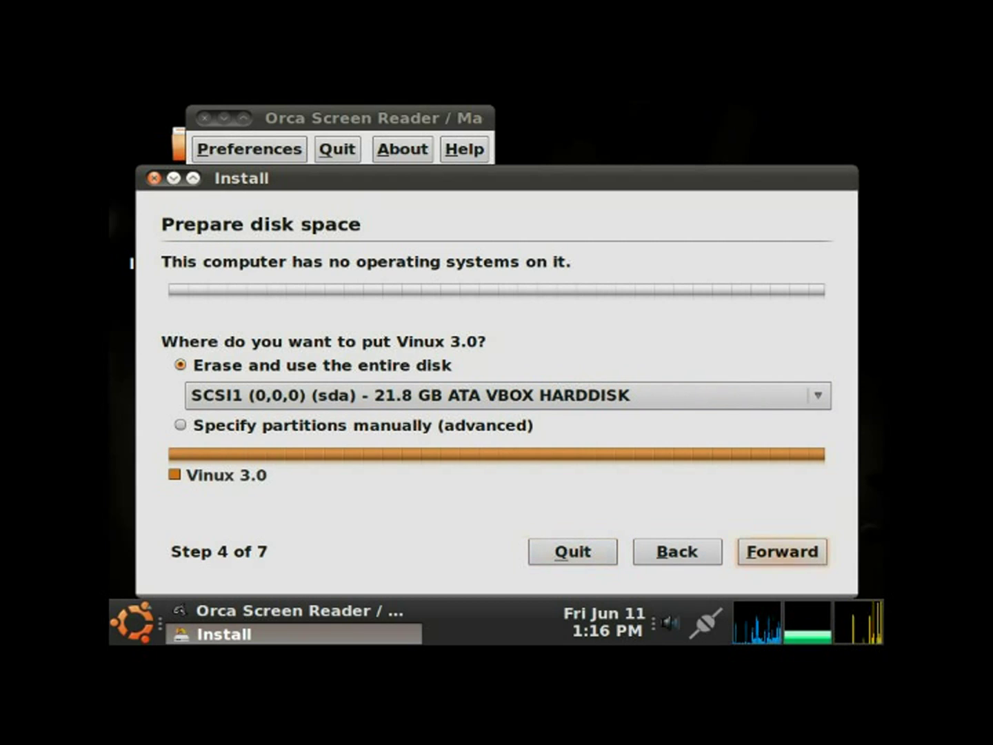
pyautogui.press('Return')
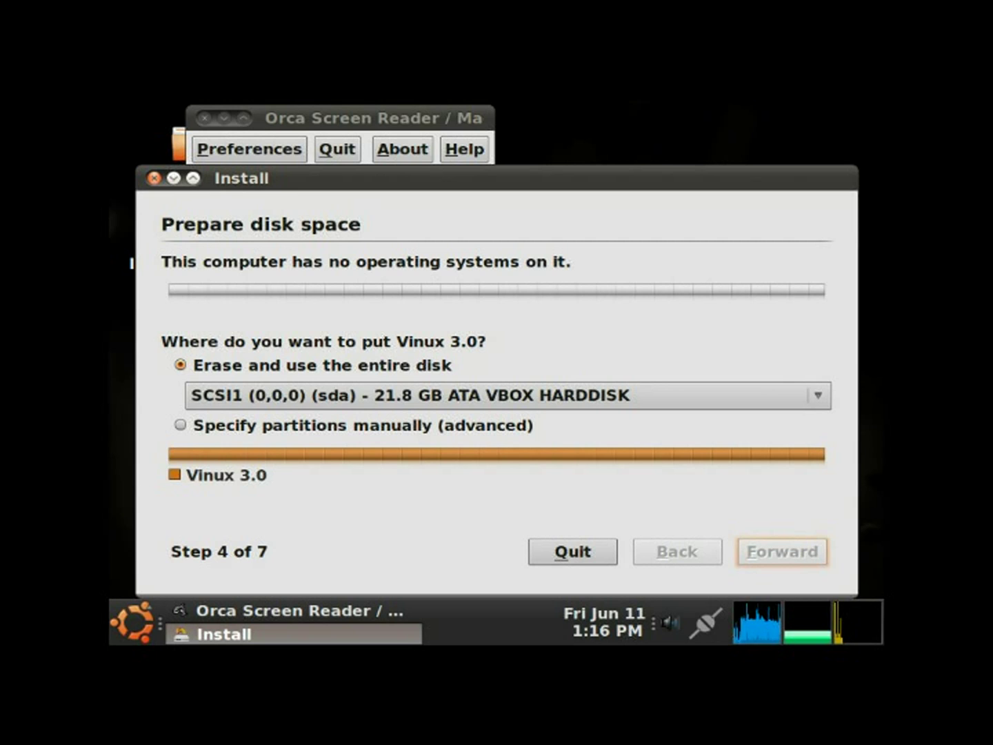
pyautogui.press('Return')
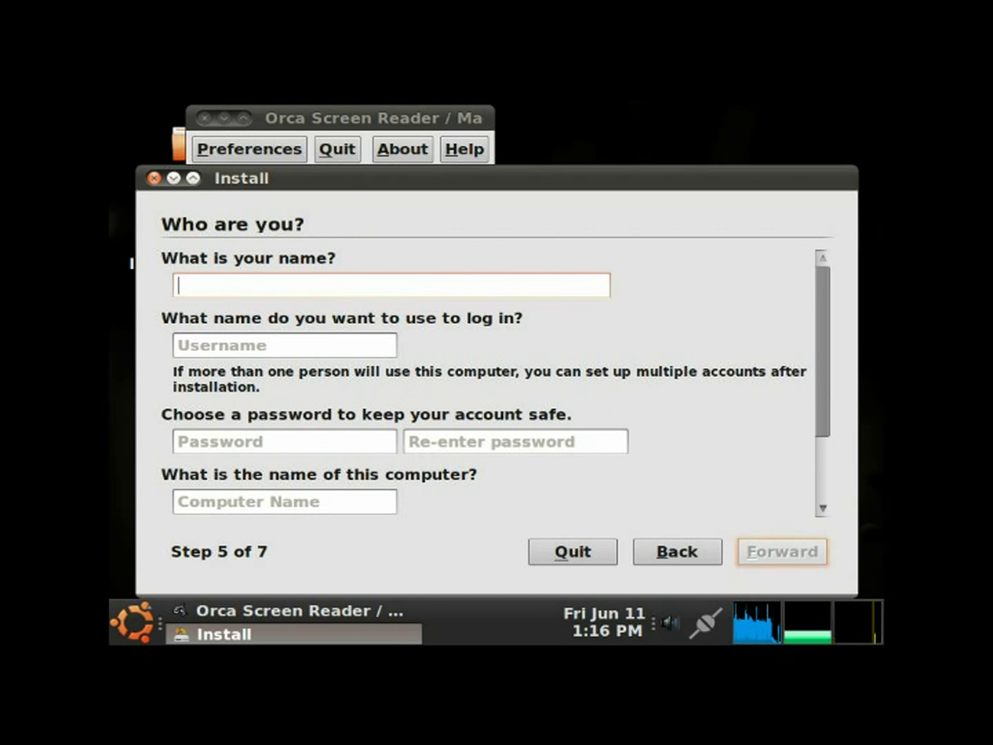
# Enter frostbite systems as the account's name and keep the suggested login name frostbite.
pyautogui.write('fr')
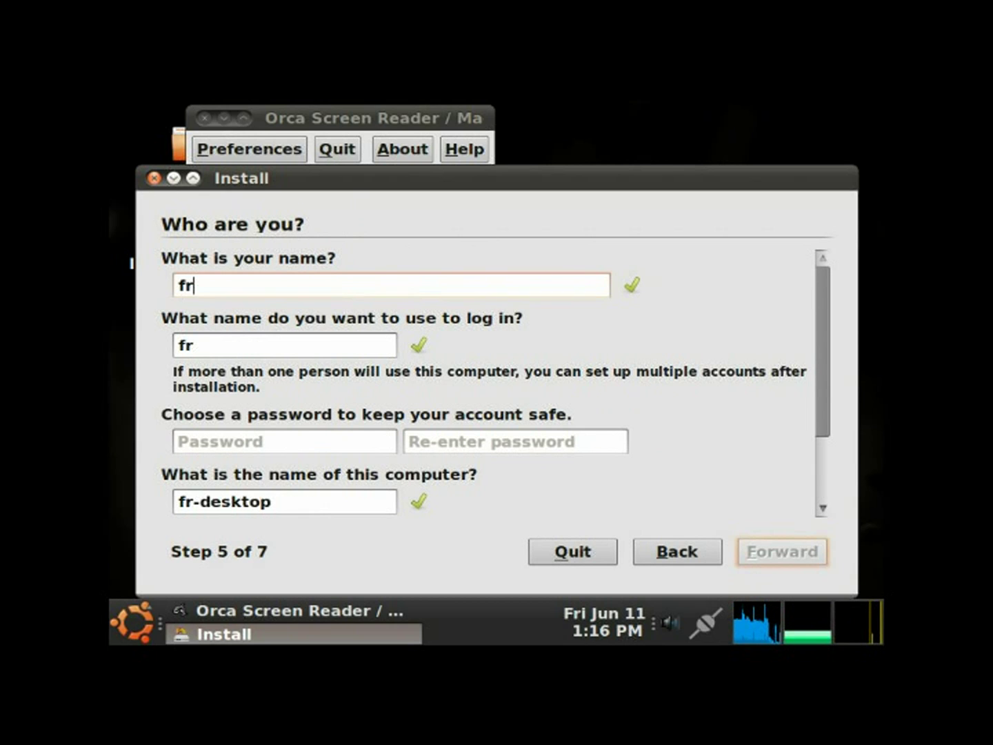
pyautogui.write('os')
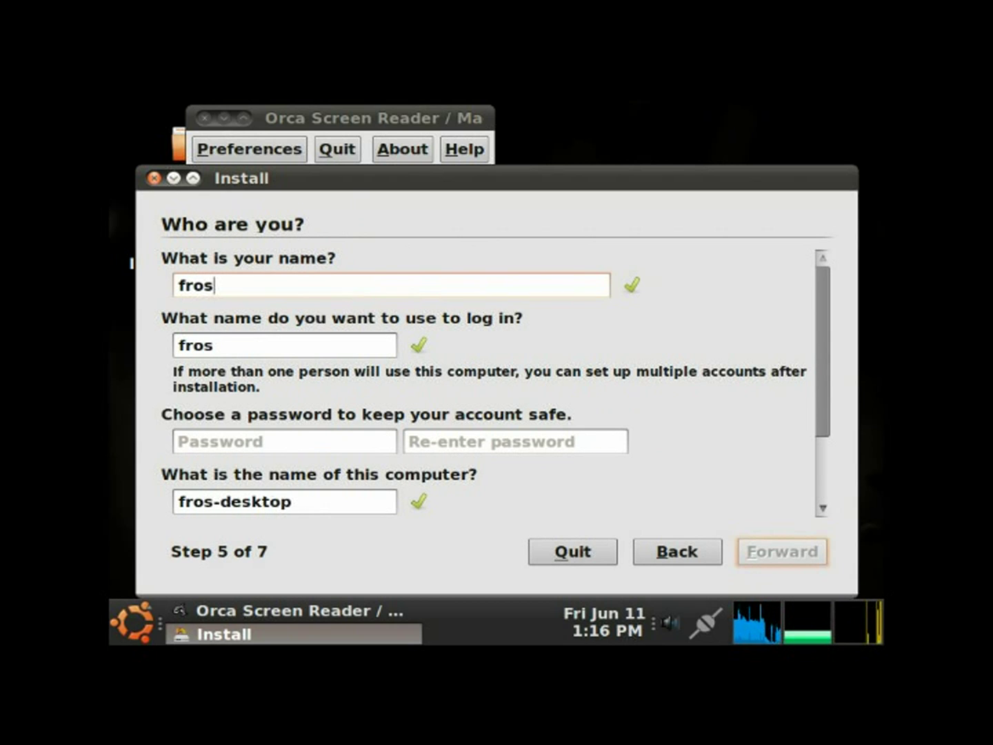
pyautogui.write('tbit')
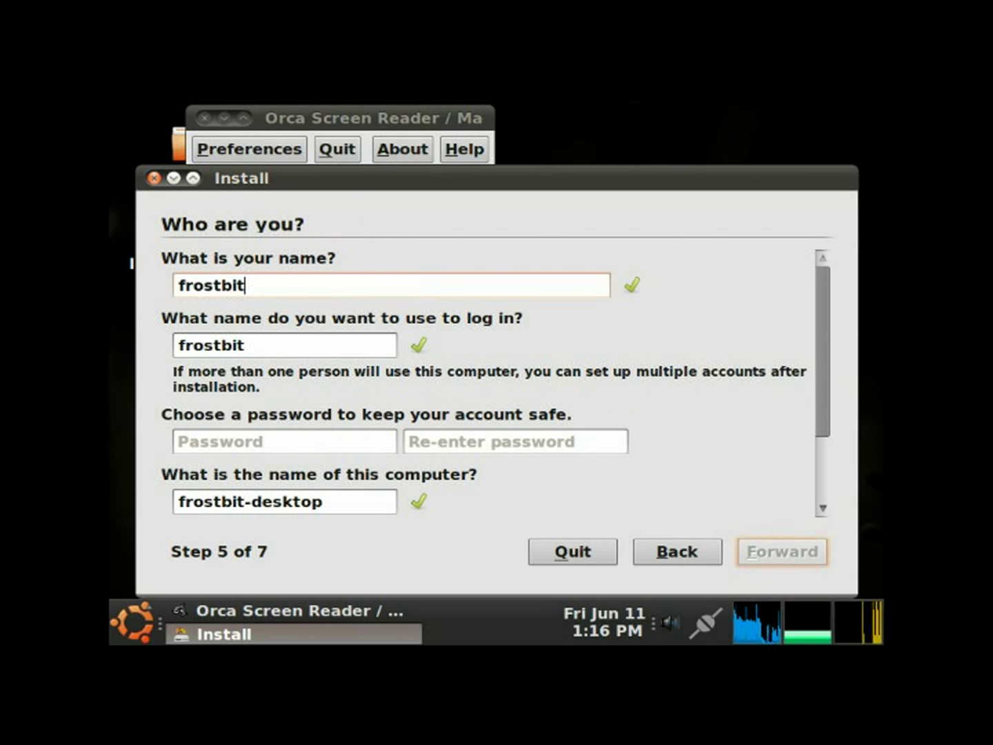
pyautogui.write('e systems')
pyautogui.press('Tab')
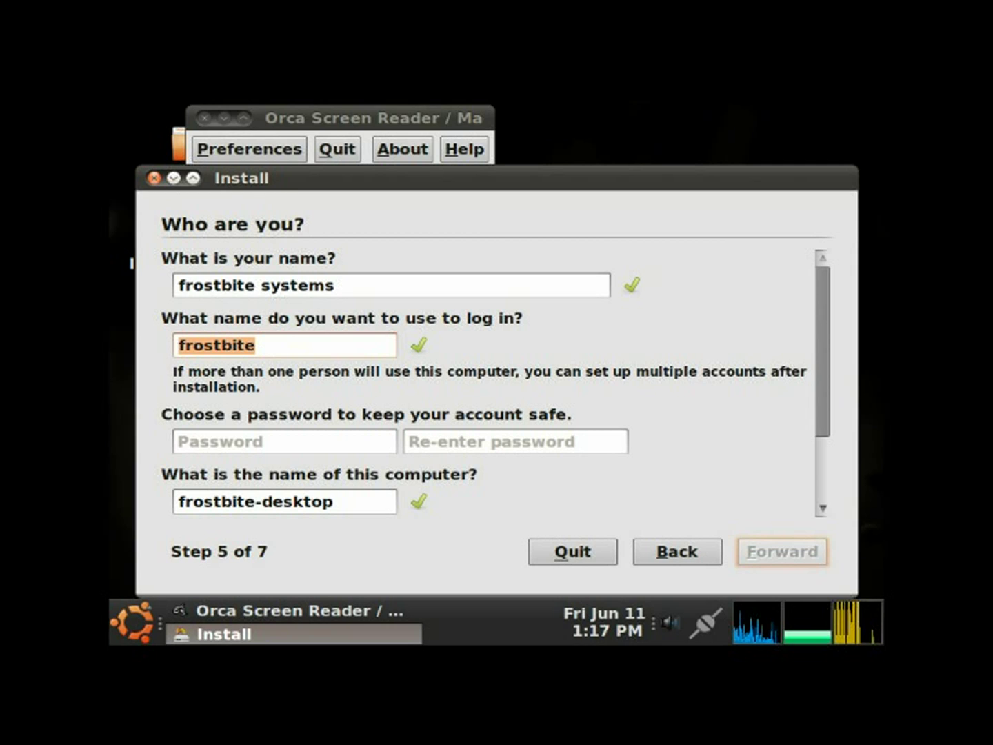
pyautogui.press('Tab')
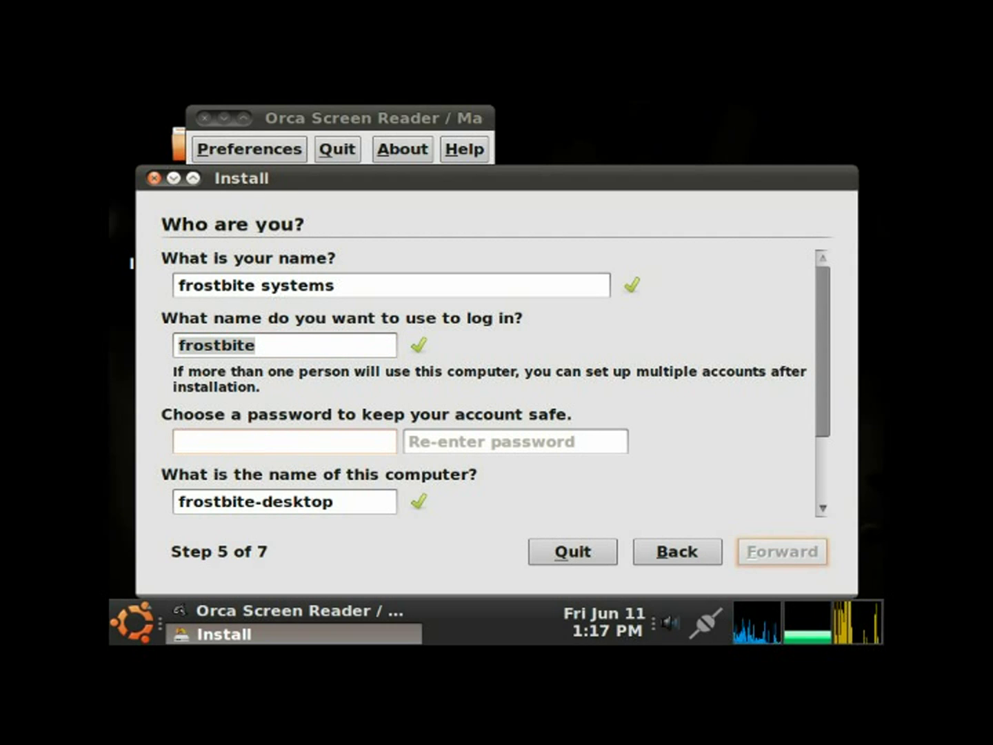
# Enter the new account's password and repeat it in the confirmation field.
pyautogui.write('**')
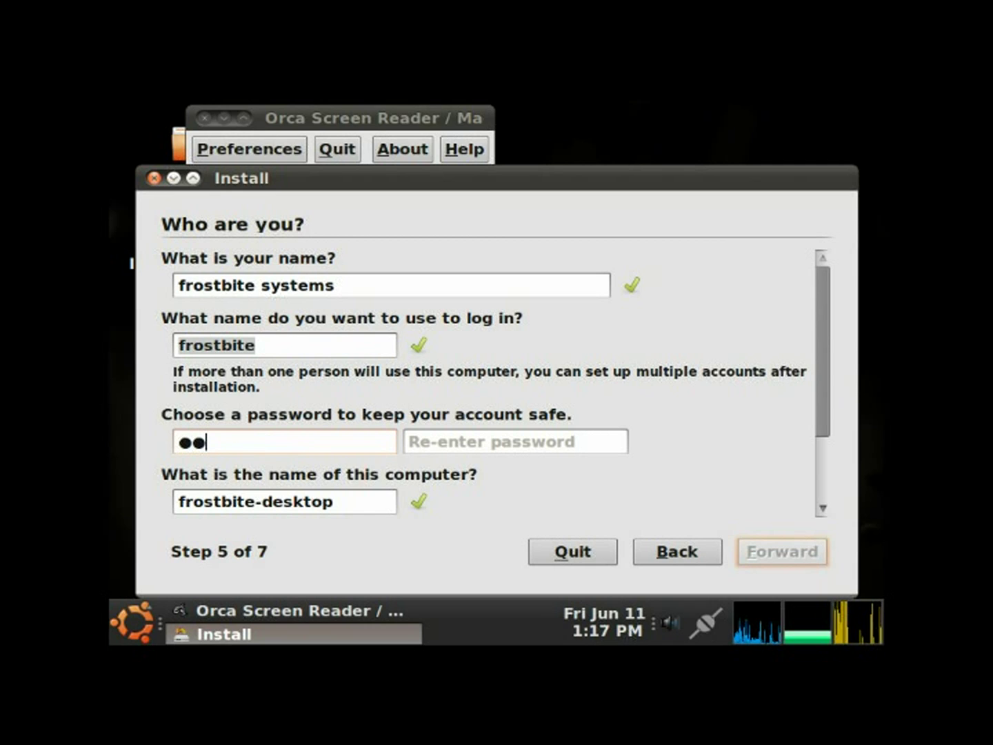
pyautogui.write('**')
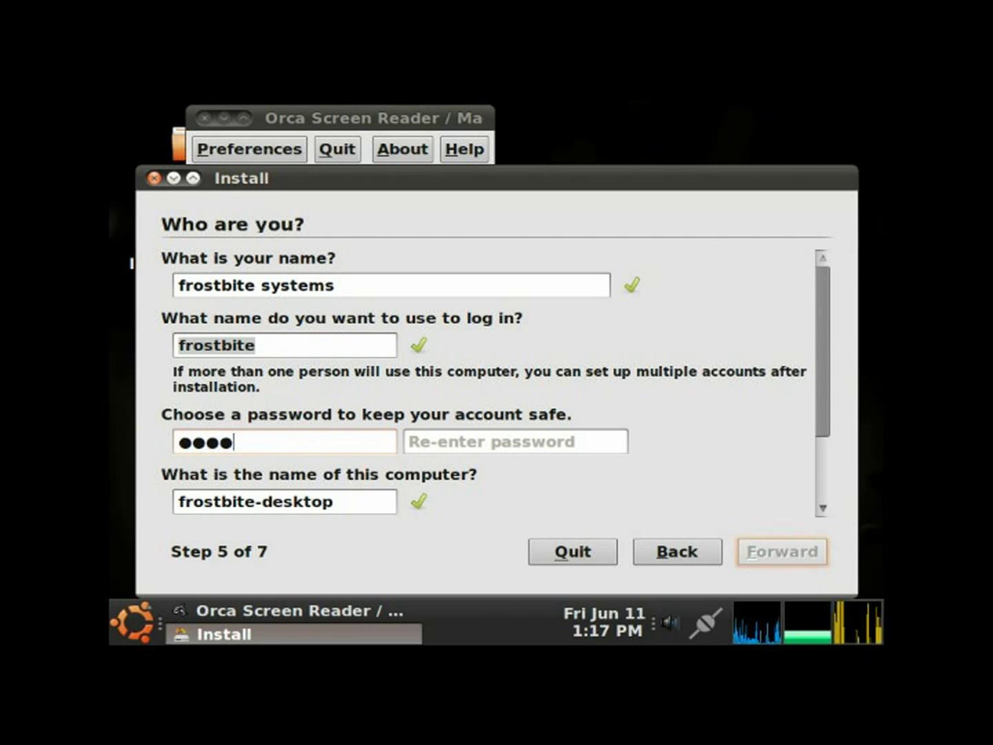
pyautogui.write('*')
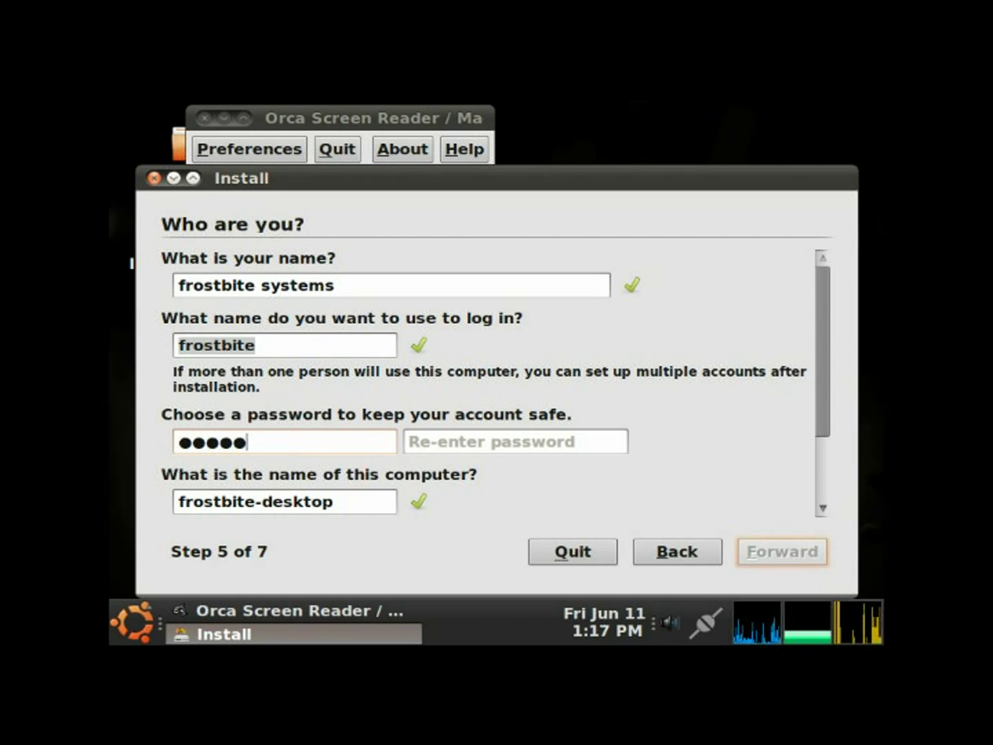
pyautogui.write('**')
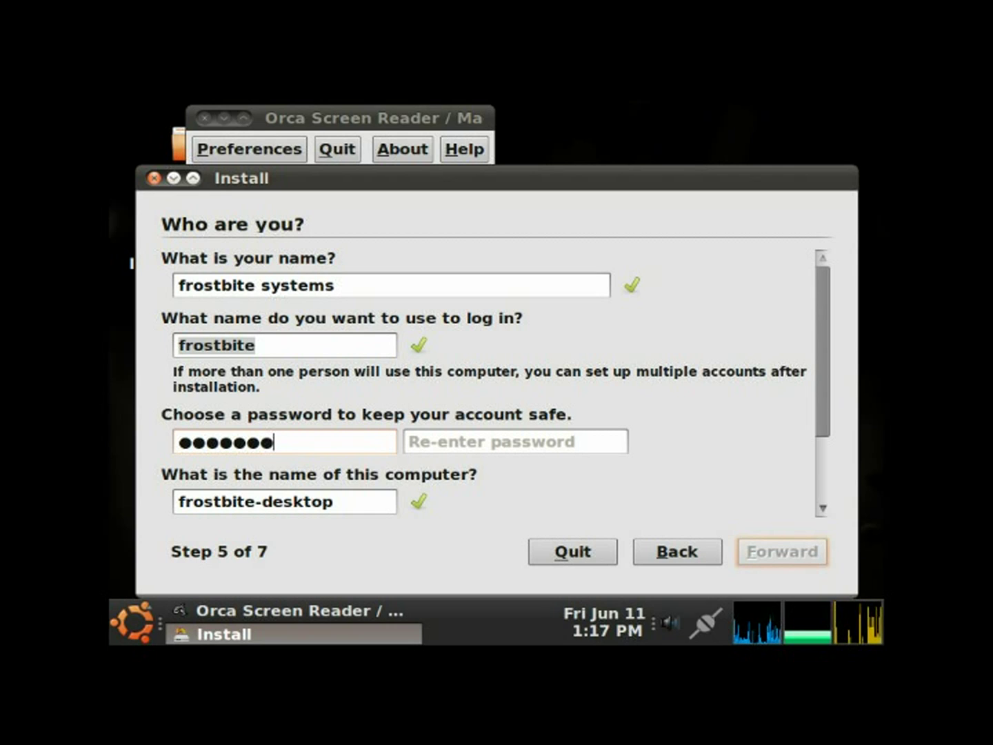
pyautogui.press('Tab')
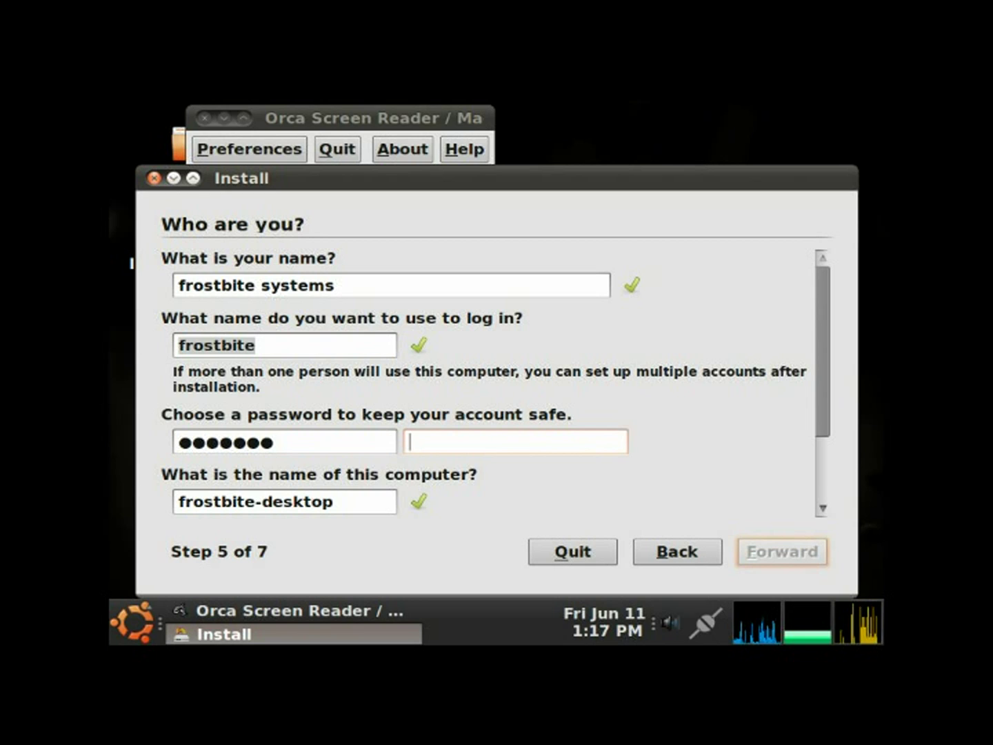
pyautogui.write('*******')
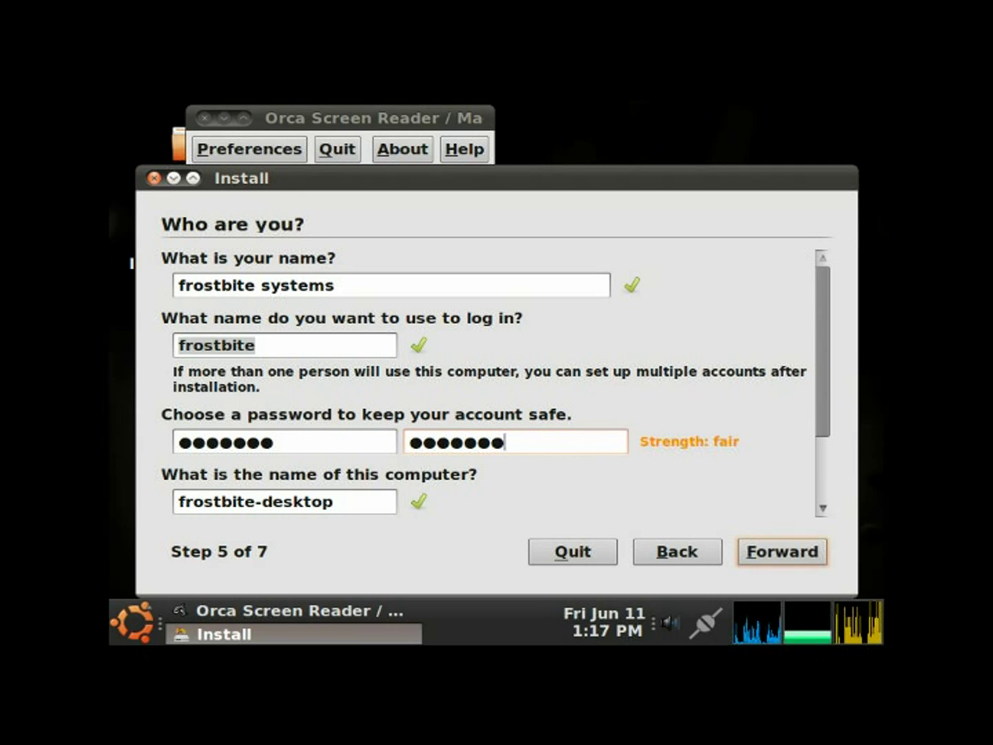
# Keep the suggested computer name frostbite-desktop and continue to the Ready to install page.
pyautogui.press('Tab')
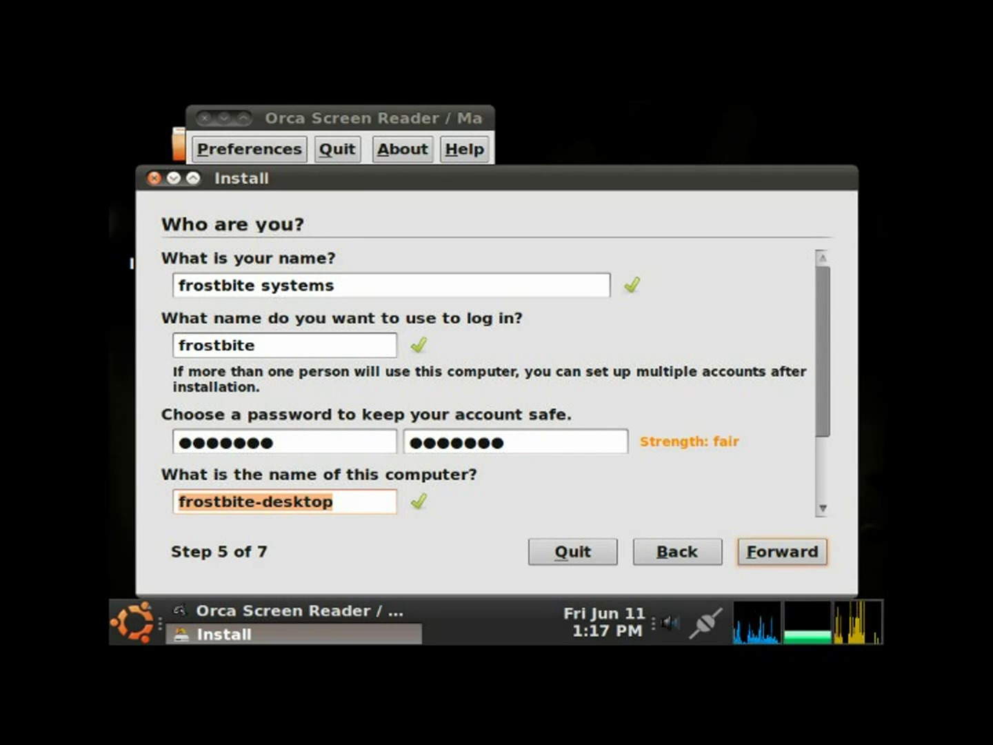
pyautogui.press('Tab')
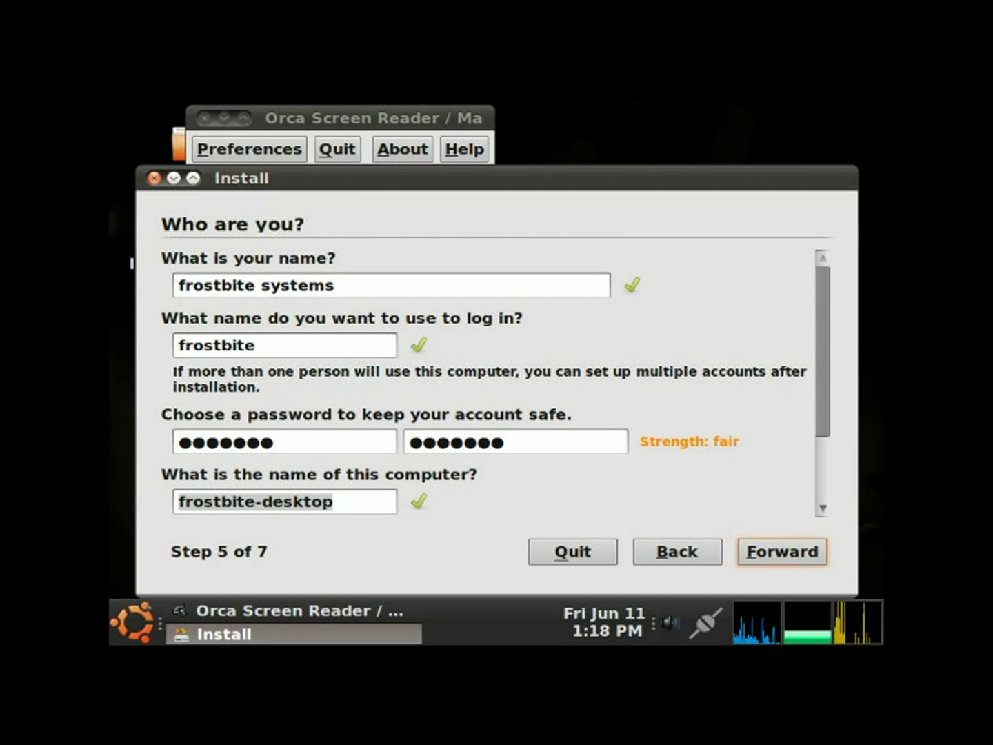
pyautogui.hotkey('shift', 'Tab')
pyautogui.hotkey('shift', 'Tab')
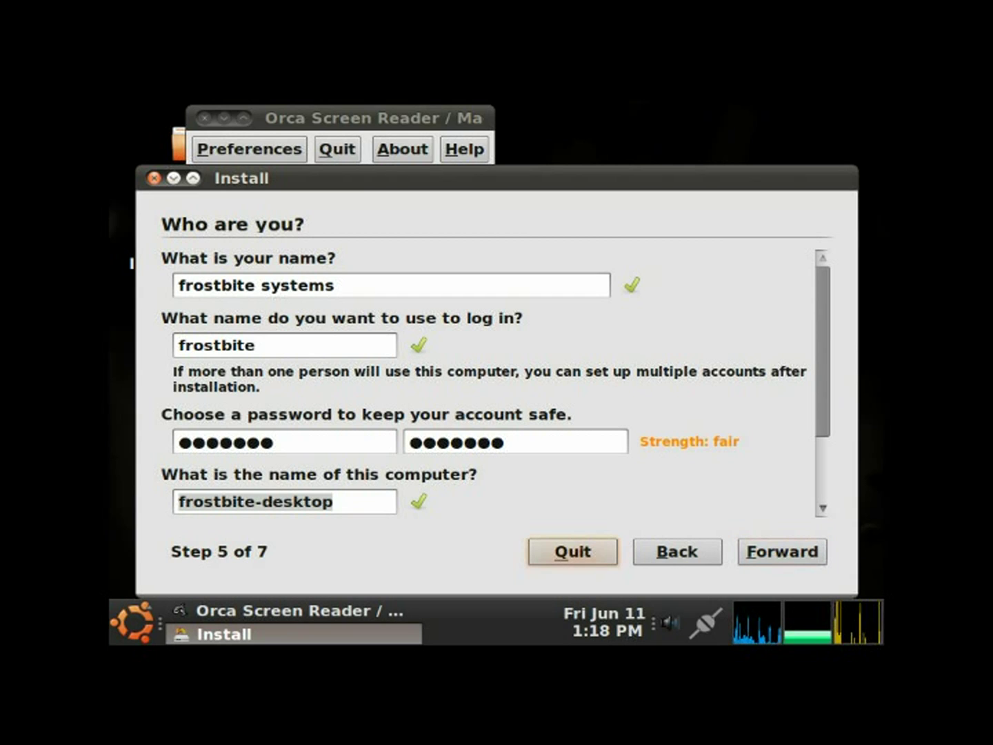
pyautogui.press('Tab')
pyautogui.press('Tab')
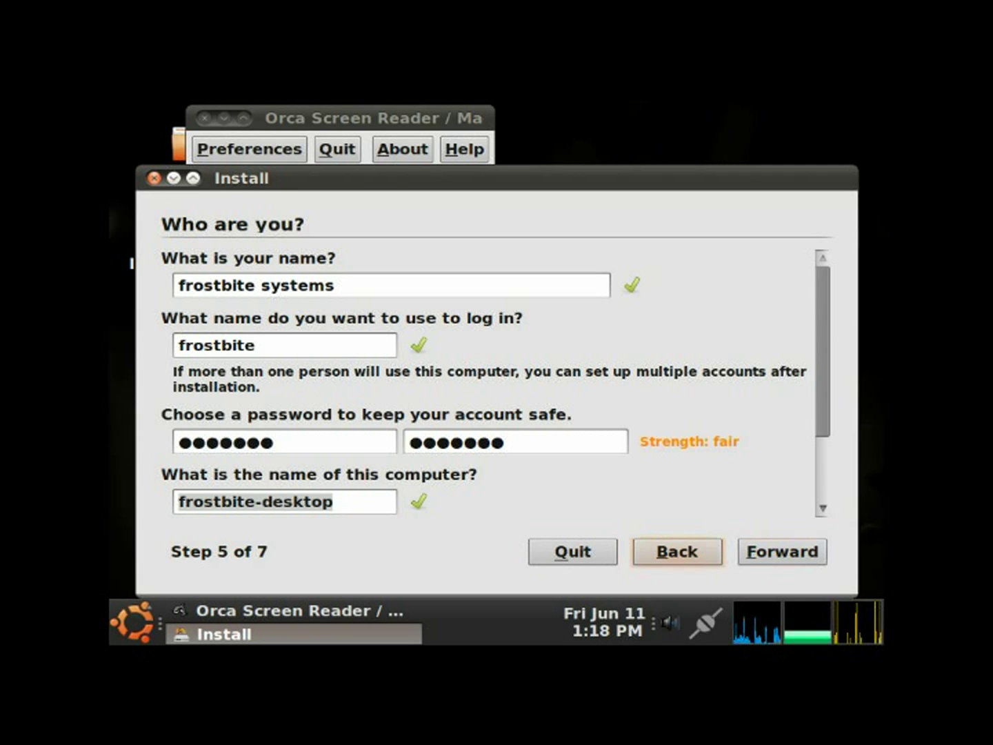
pyautogui.press('Return')
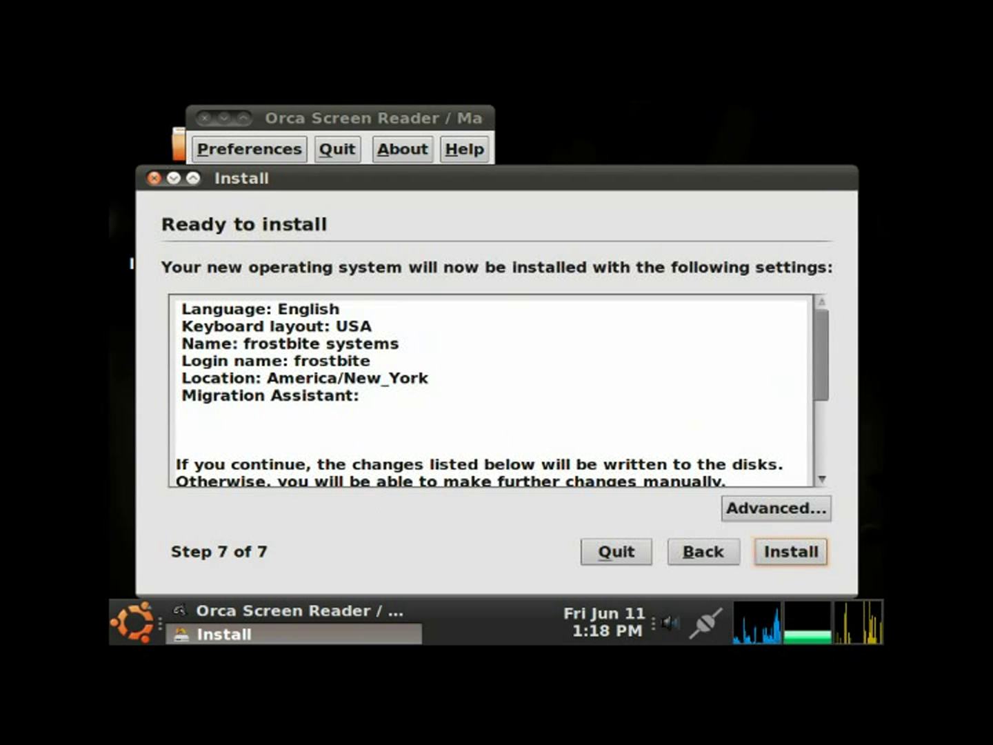
# Start the installation of the new operating system with the settings listed in the summary.
pyautogui.press('Tab')
pyautogui.press('Tab')
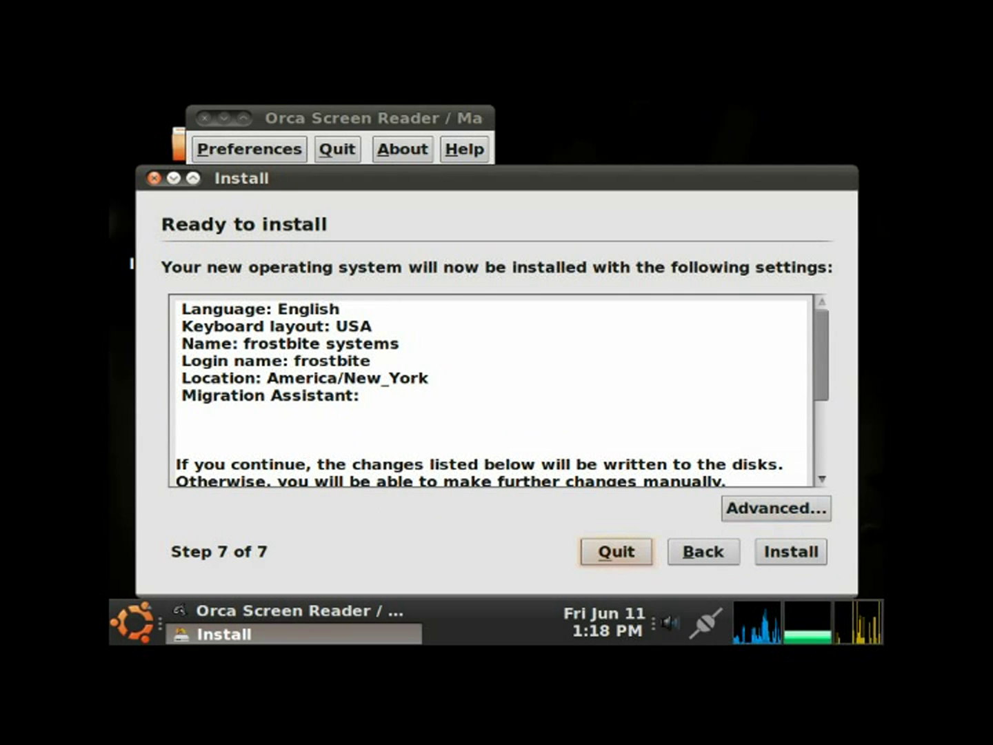
pyautogui.press('Tab')
pyautogui.press('Tab')
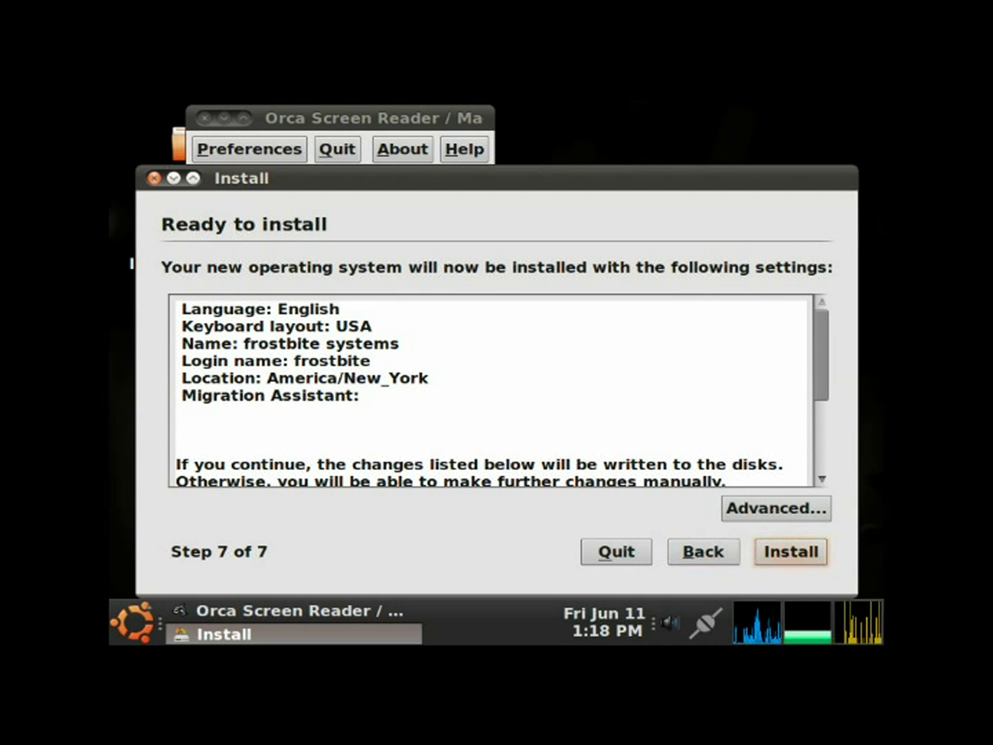
pyautogui.press('Return')
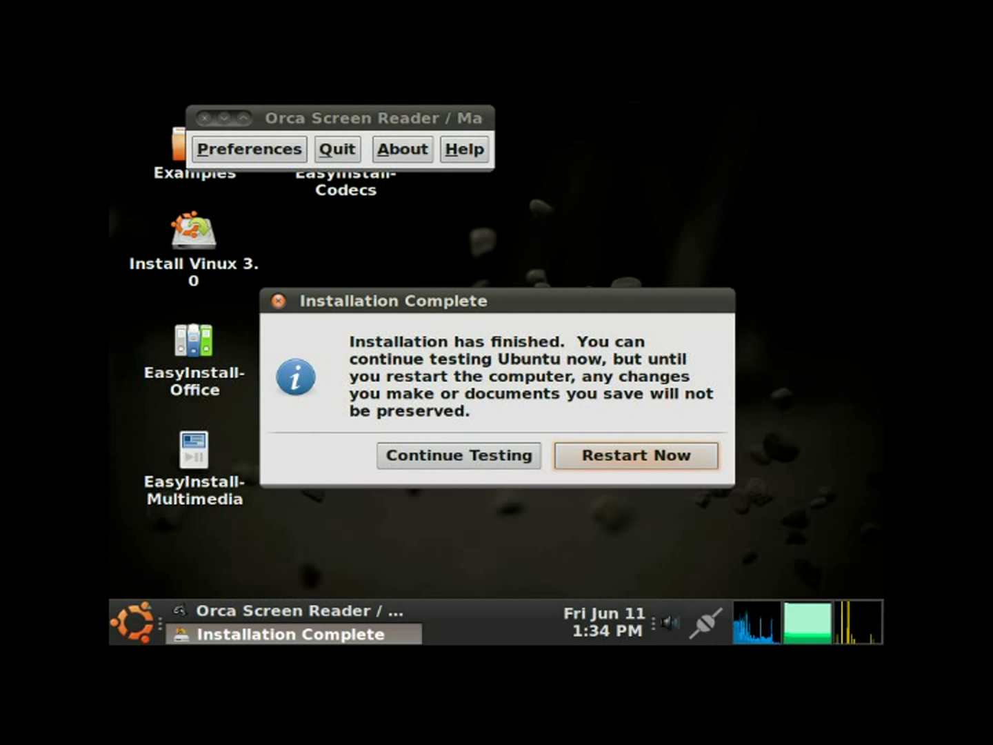
# Restart the computer after the installation and log in to the frostbite systems account with the account password.
pyautogui.press('Return')
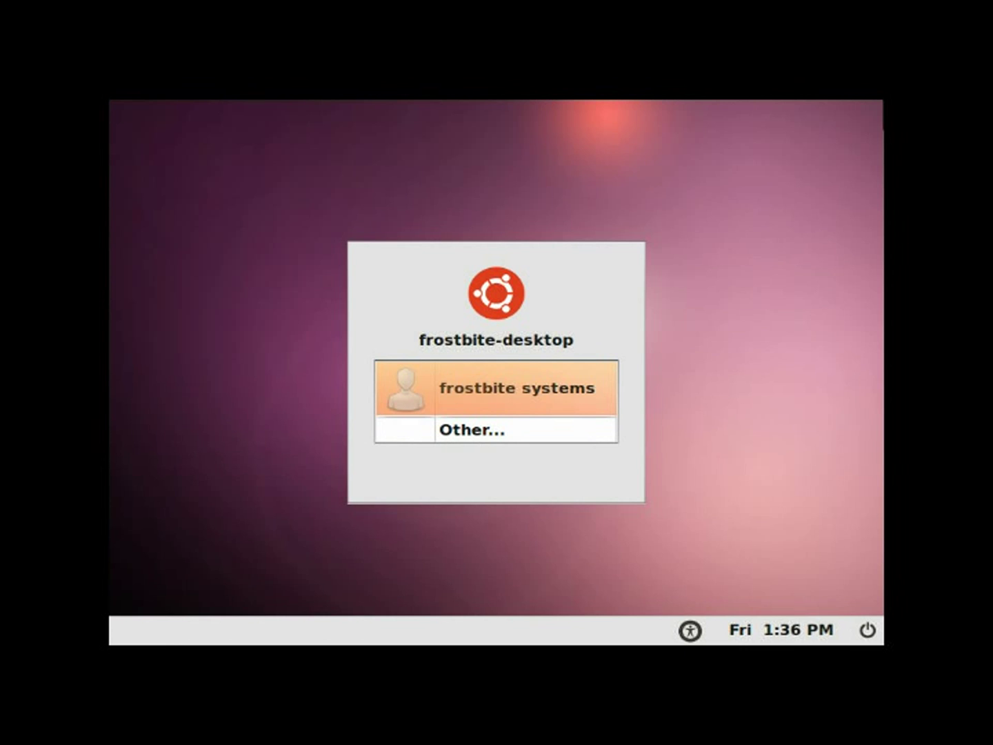
pyautogui.press('Return')
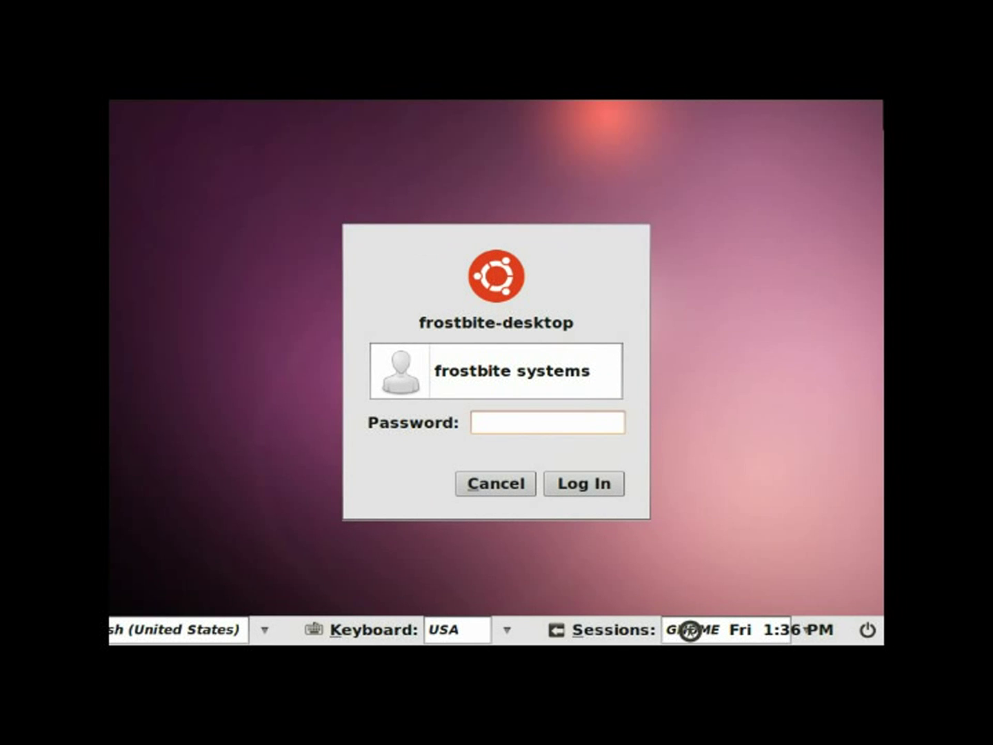
pyautogui.write('•••••••')
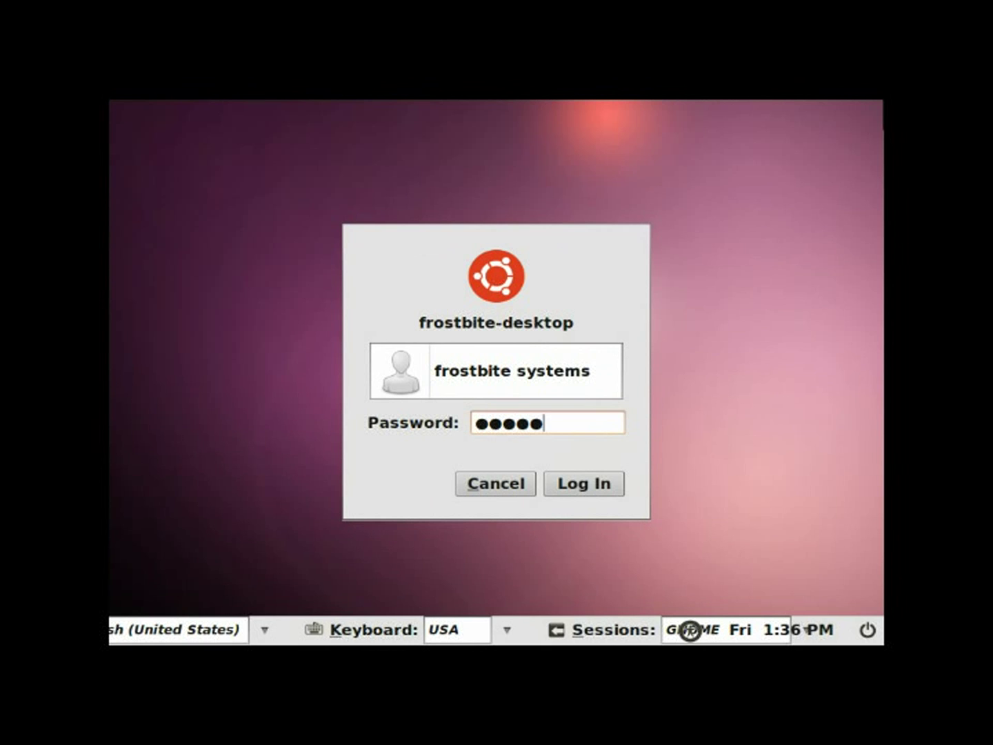
pyautogui.press('Return')
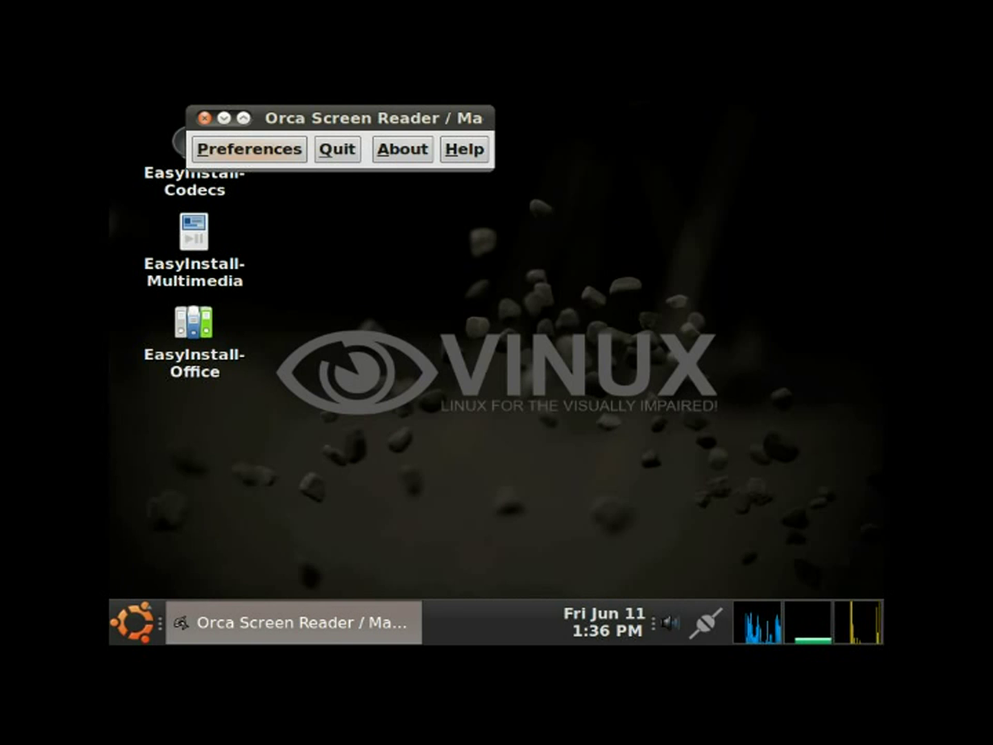
# Open the Orca screen reader preferences and go to the option for quitting Orca without confirmation.
pyautogui.press('Return')
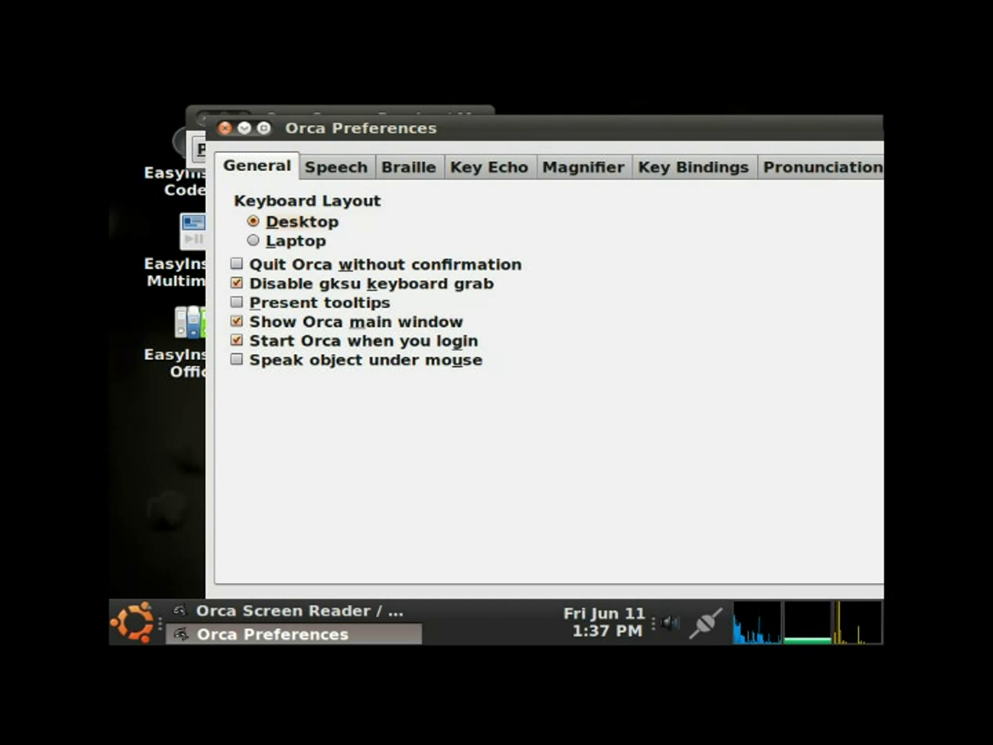
pyautogui.press('Tab')
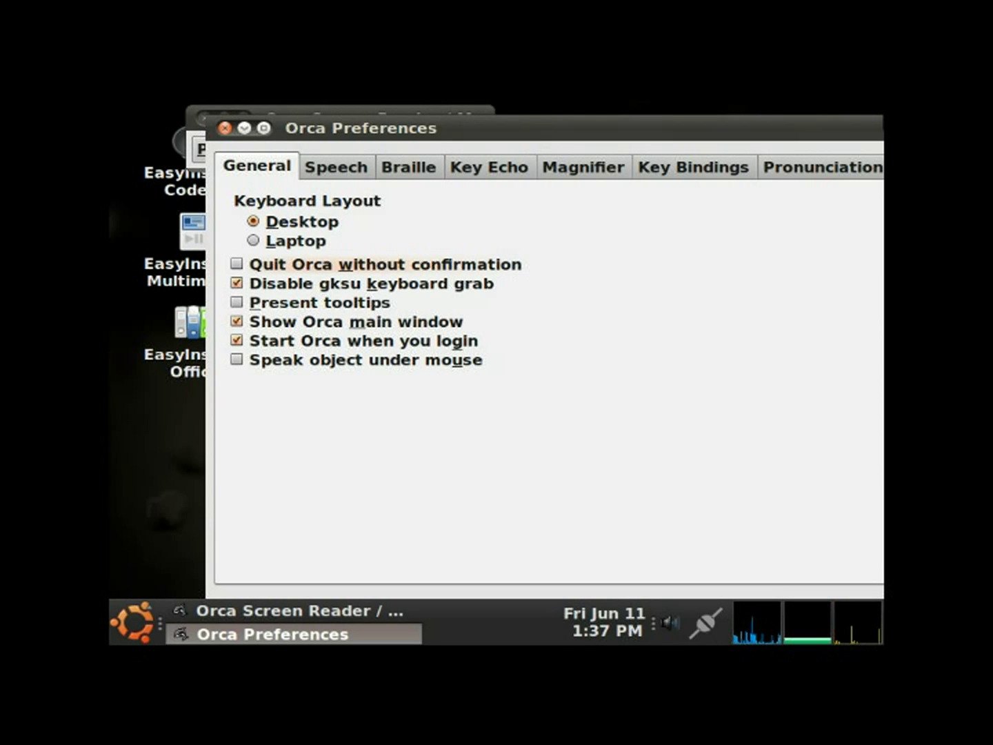